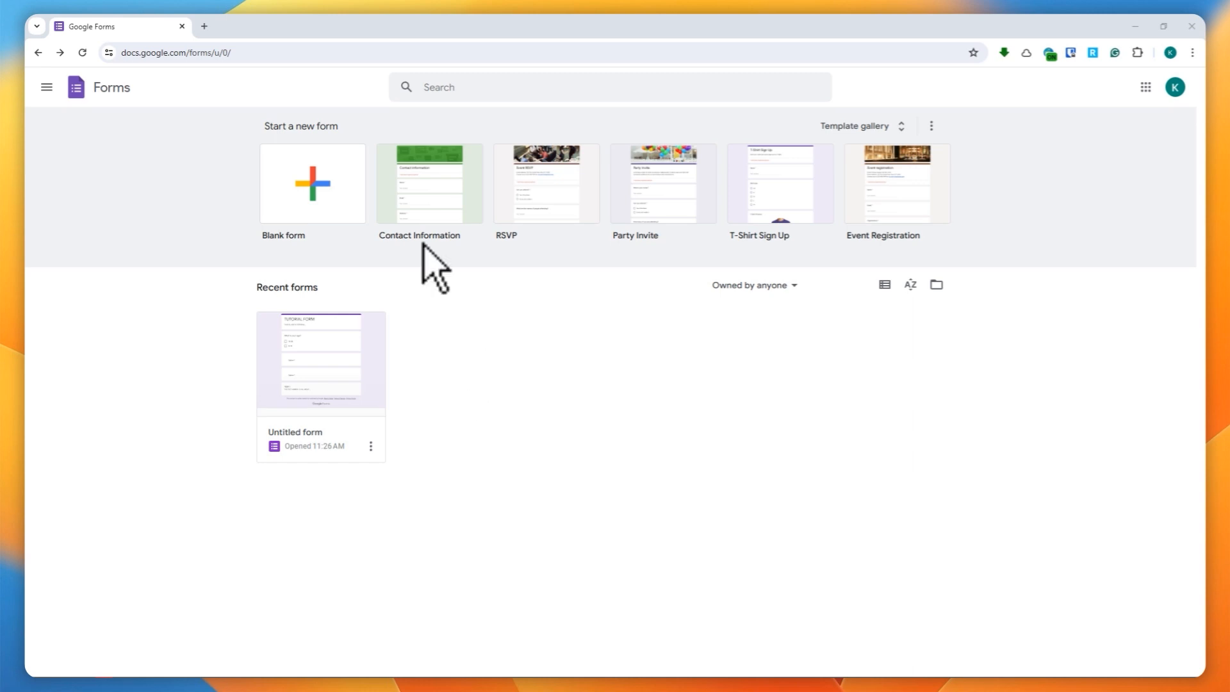
Step: Go to FORMS.GOOGLE.COM in the browser
key("ctrl+l")
type("FO")
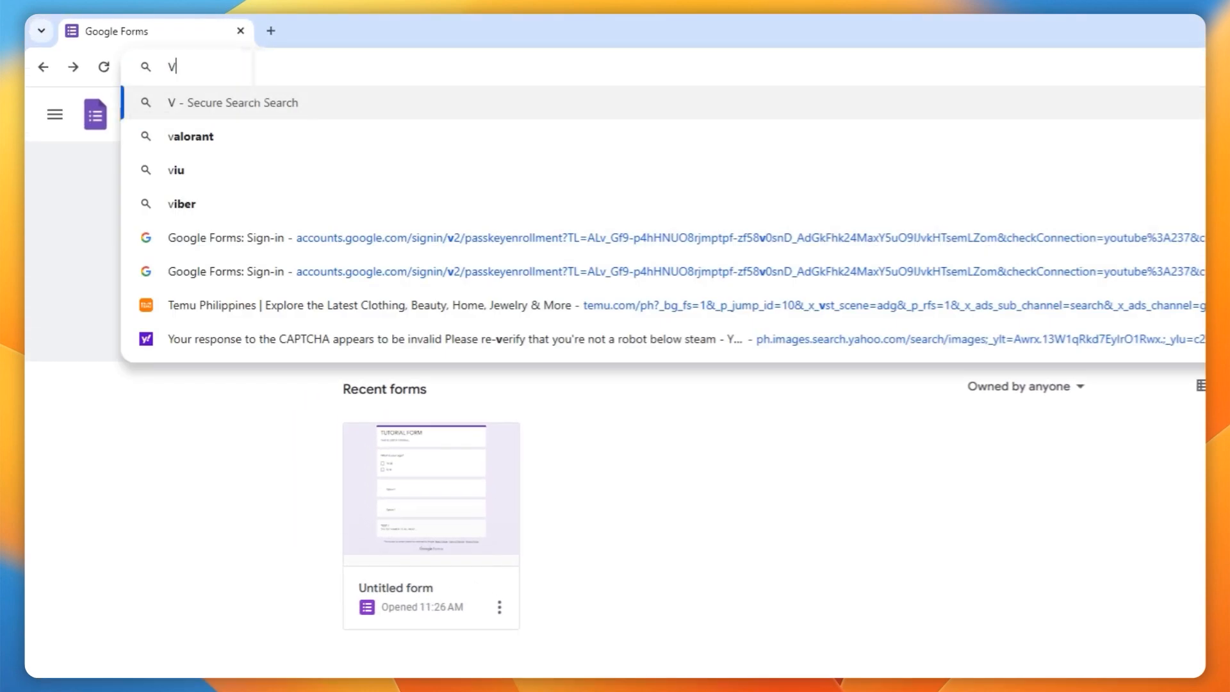
type("RMS.GOOGLE.COM")
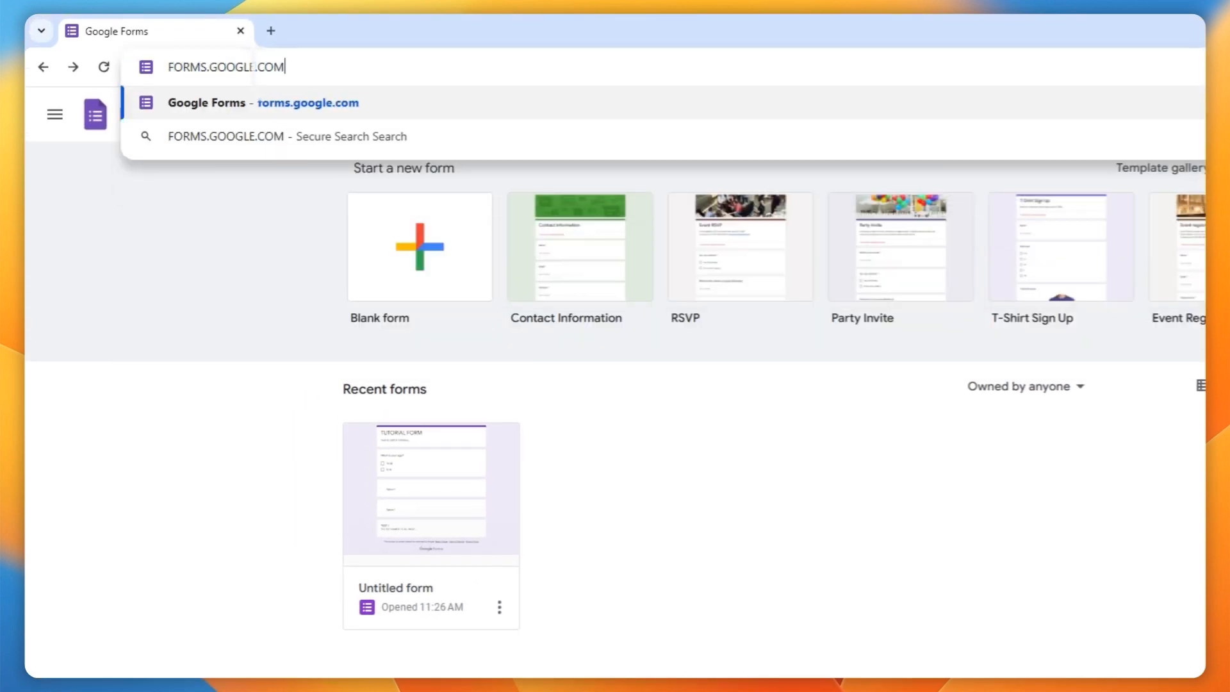
key("Return")
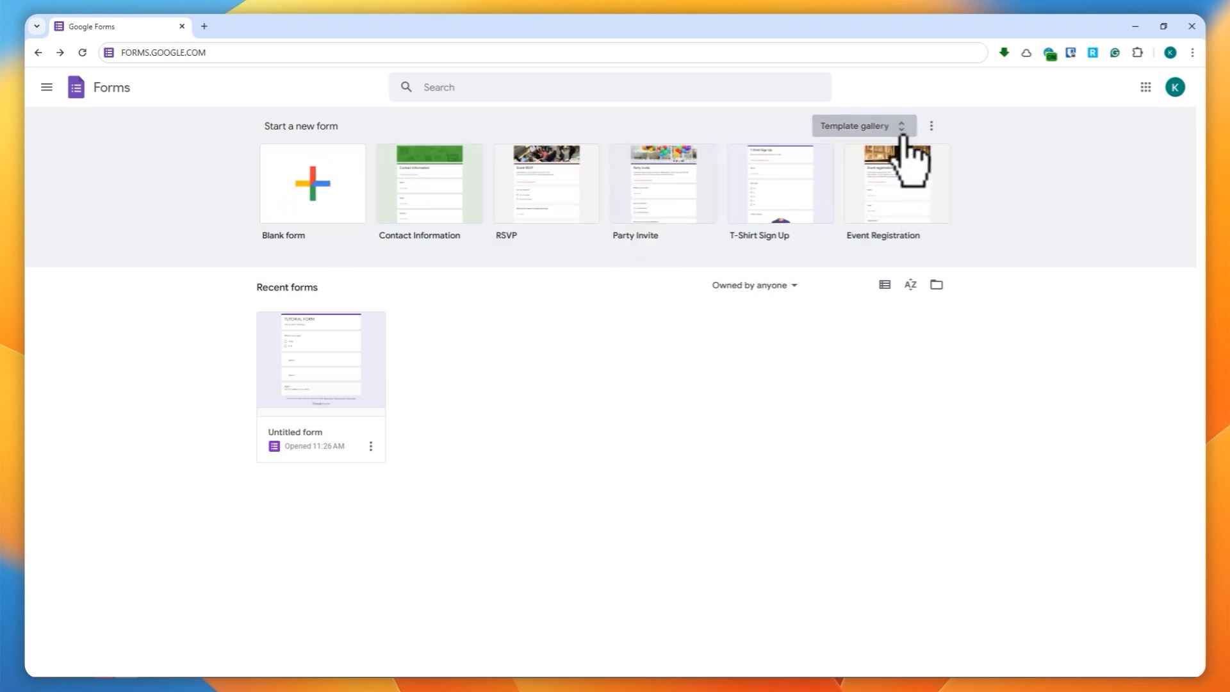
Step: Open the full template gallery and look through the Personal, Work and Education form templates
left_click(844, 130)
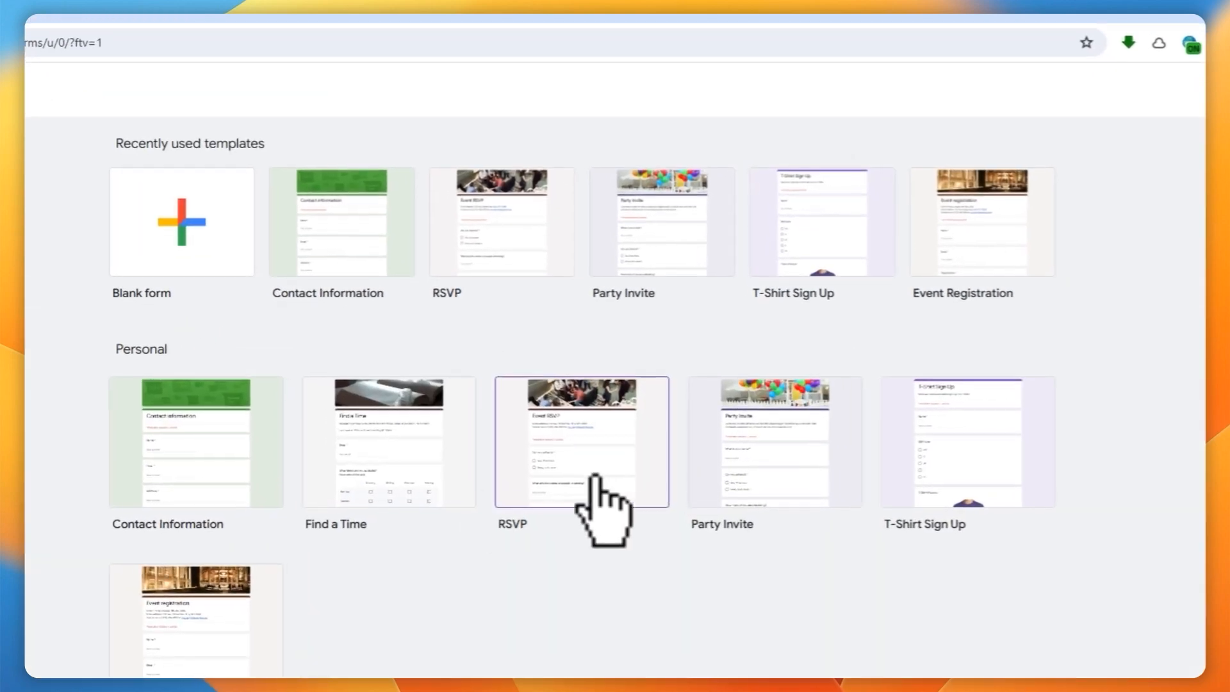
scroll(591, 439, "down", 5)
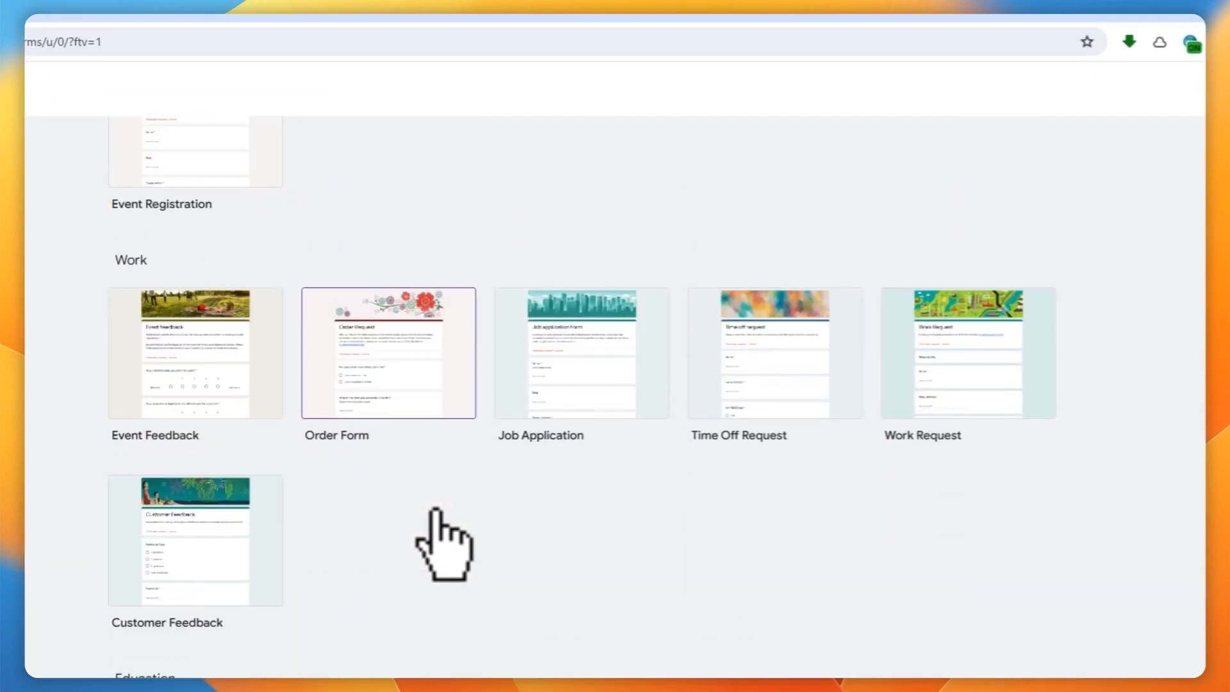
scroll(436, 500, "down", 3)
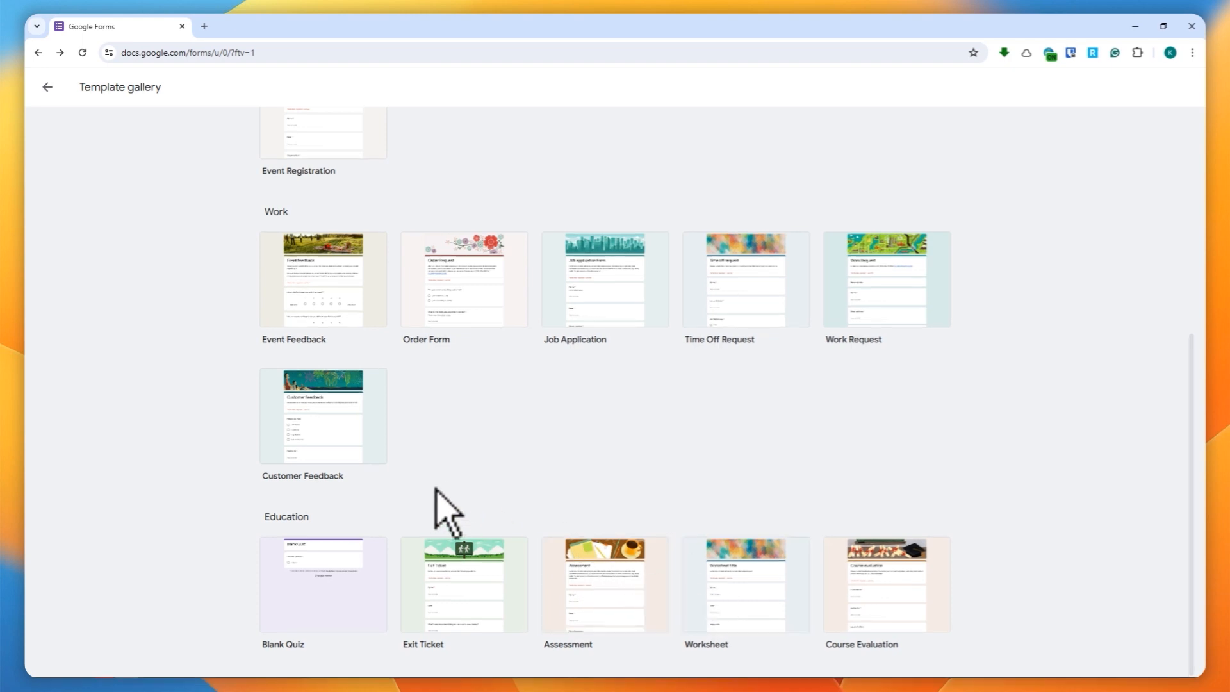
scroll(433, 443, "up", 2)
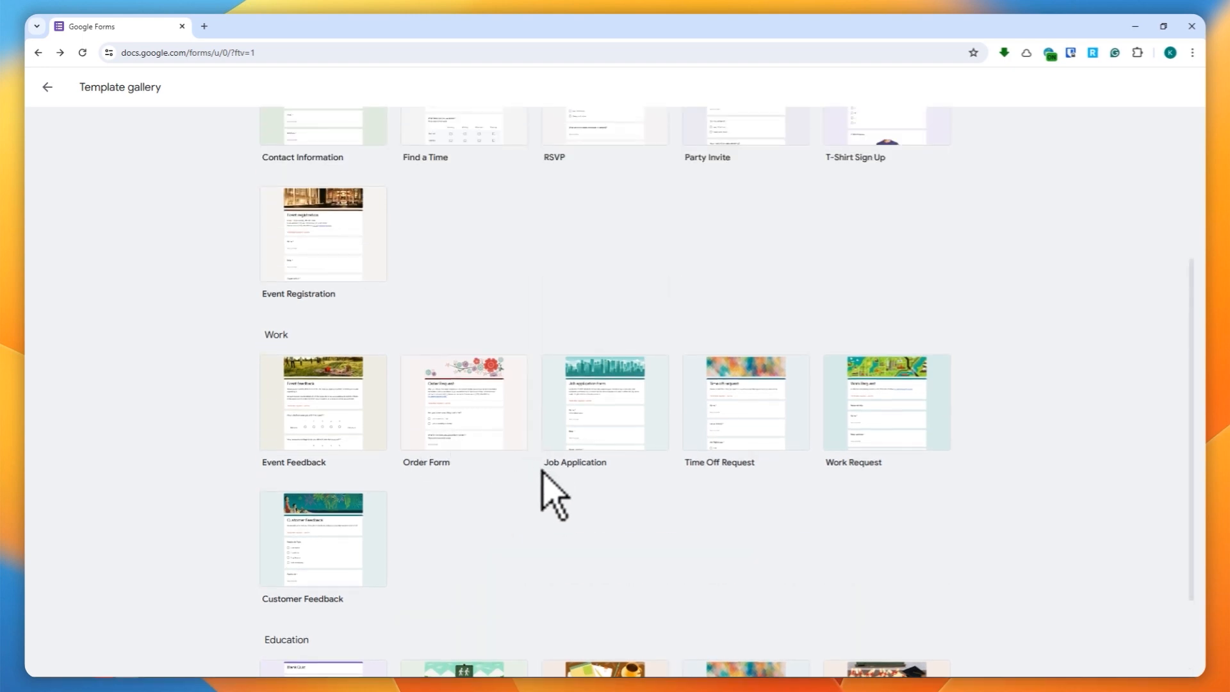
scroll(460, 392, "up", 3)
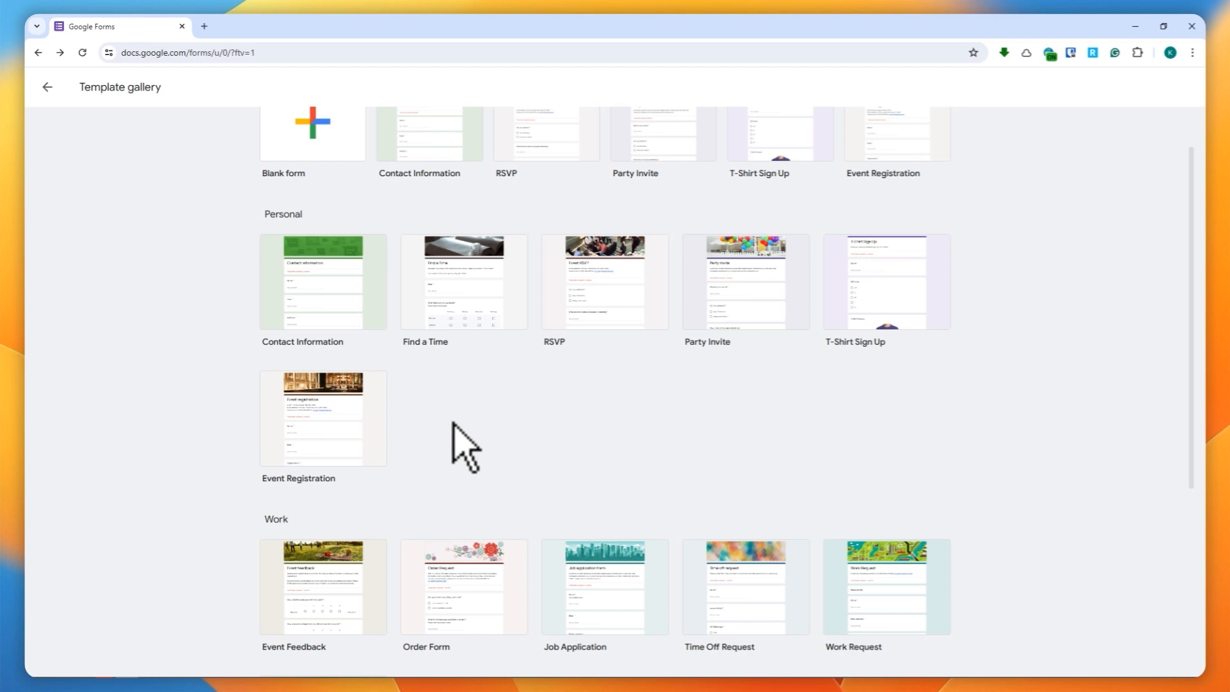
scroll(621, 448, "down", 2)
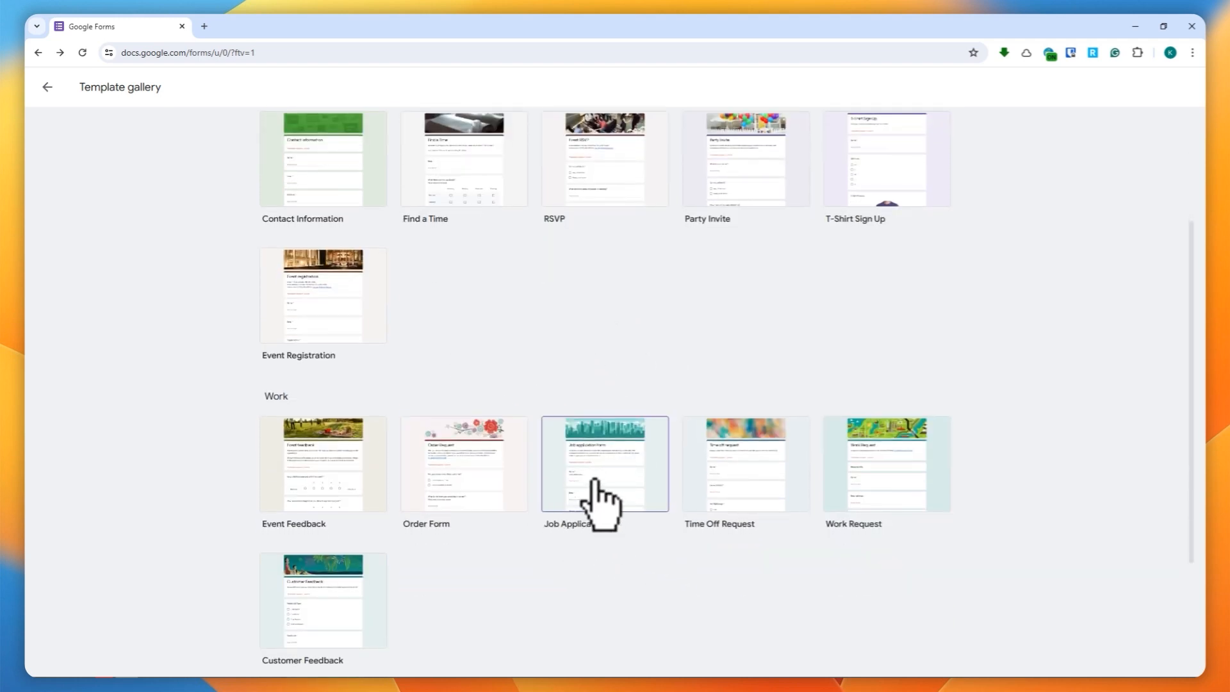
scroll(600, 503, "up", 2)
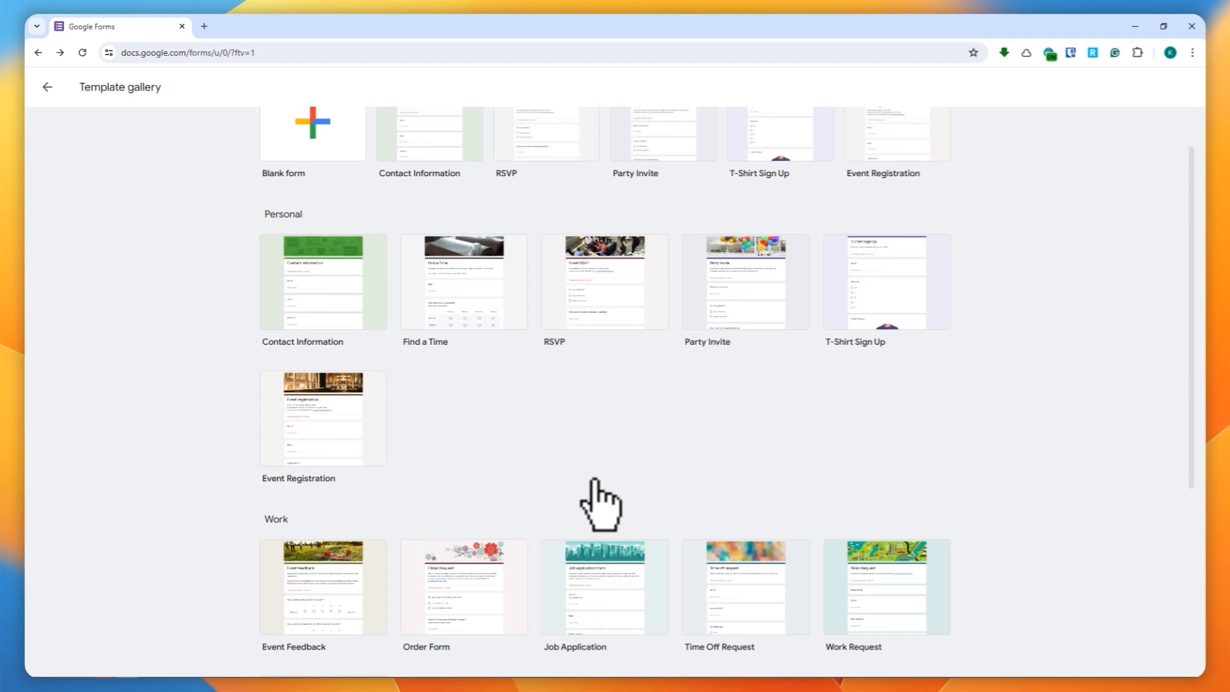
Step: Create a new blank form from the gallery and dismiss the text-styling tip
scroll(600, 505, "up", 1)
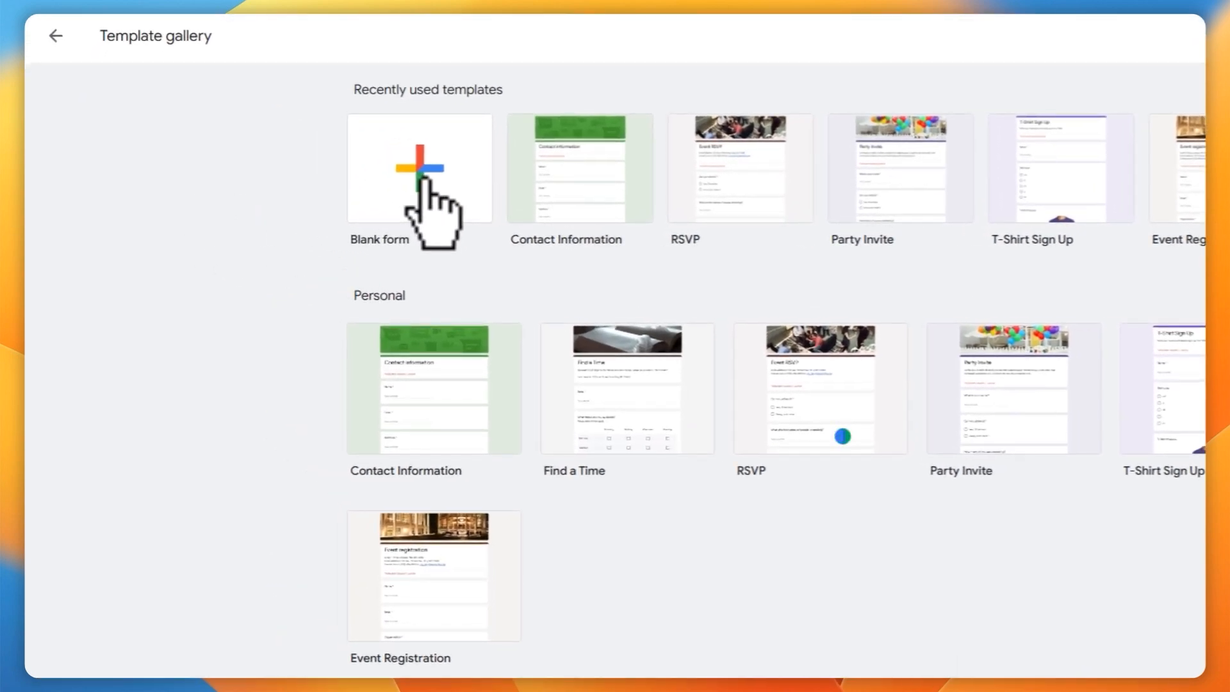
left_click(422, 180)
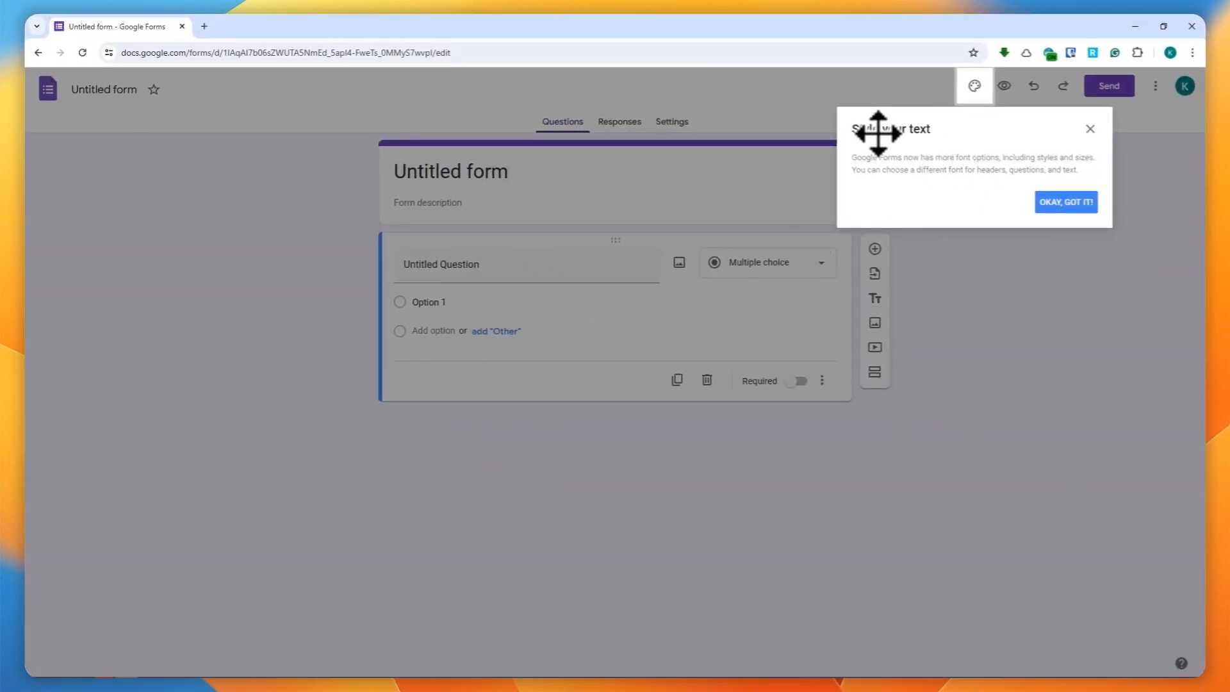
left_click(1089, 128)
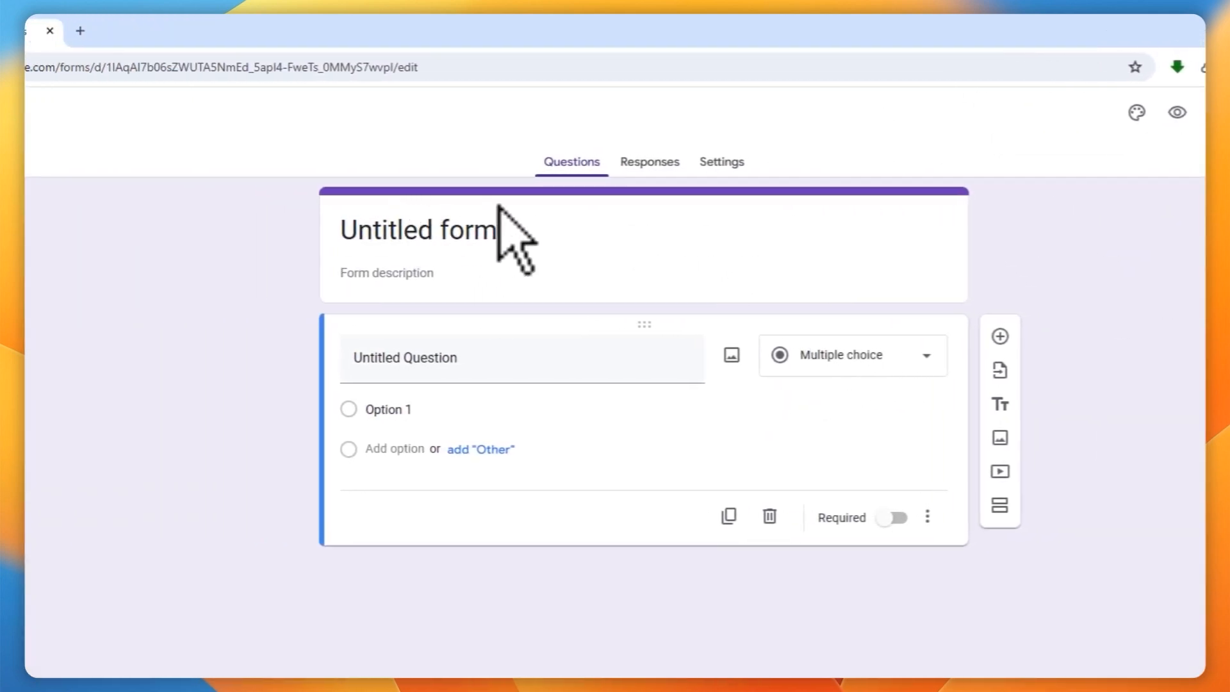
Step: Title the form "Sample Tutorial" and enter "this is just a tutorial." as its description
left_click(440, 229)
key("ctrl+a")
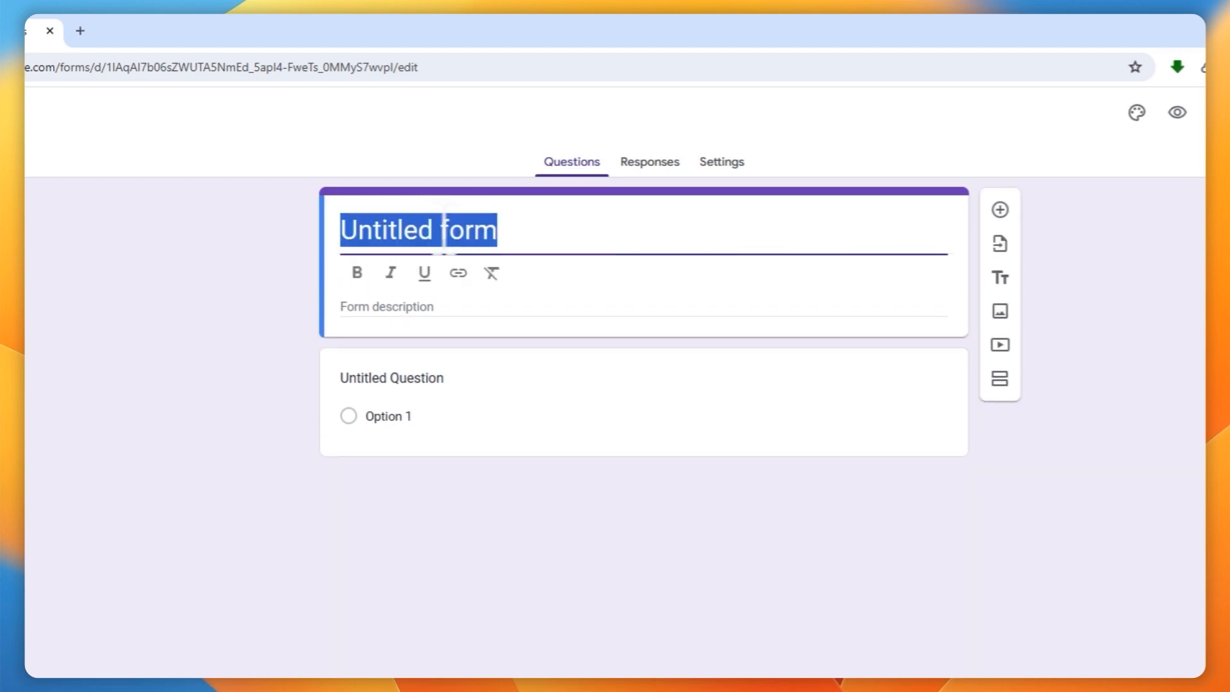
type("T")
type("ample ")
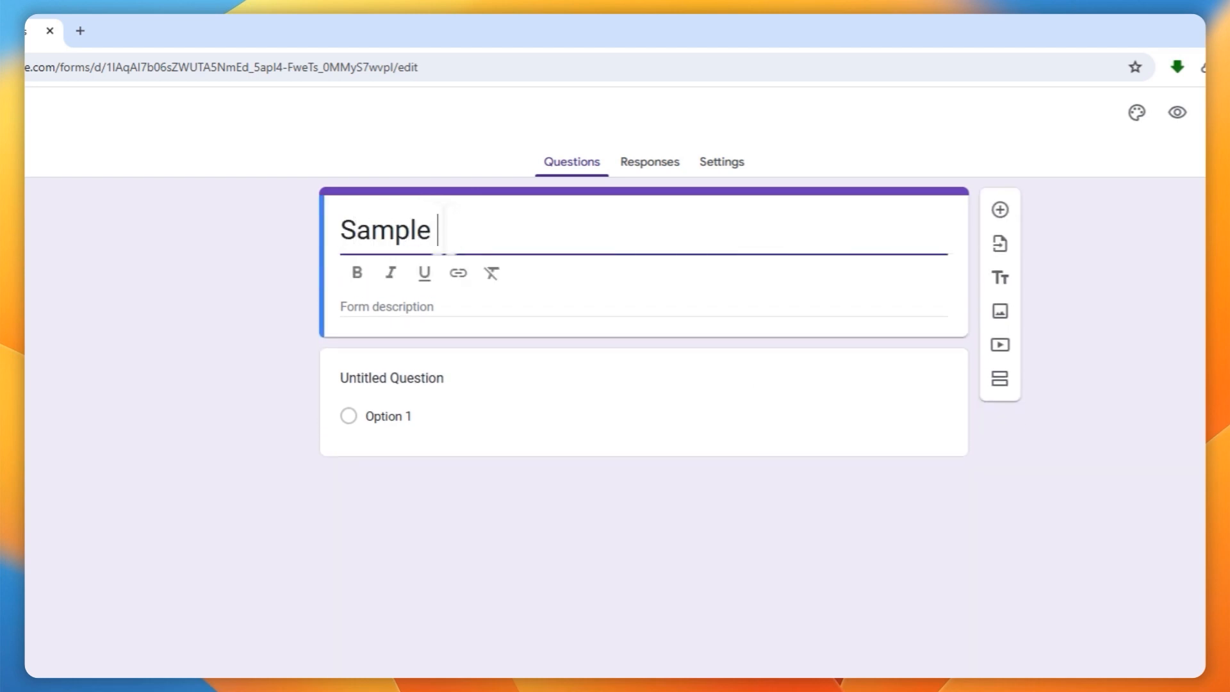
type("Tutorial")
left_click(454, 298)
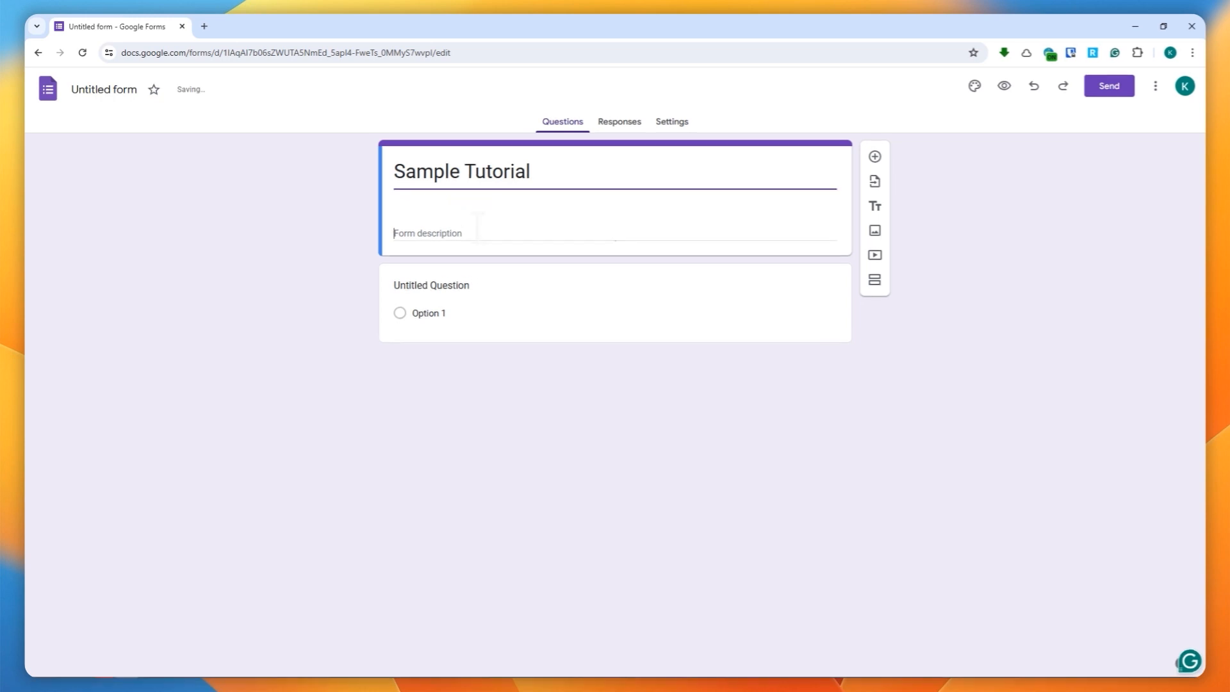
type("this is just a tutorial.")
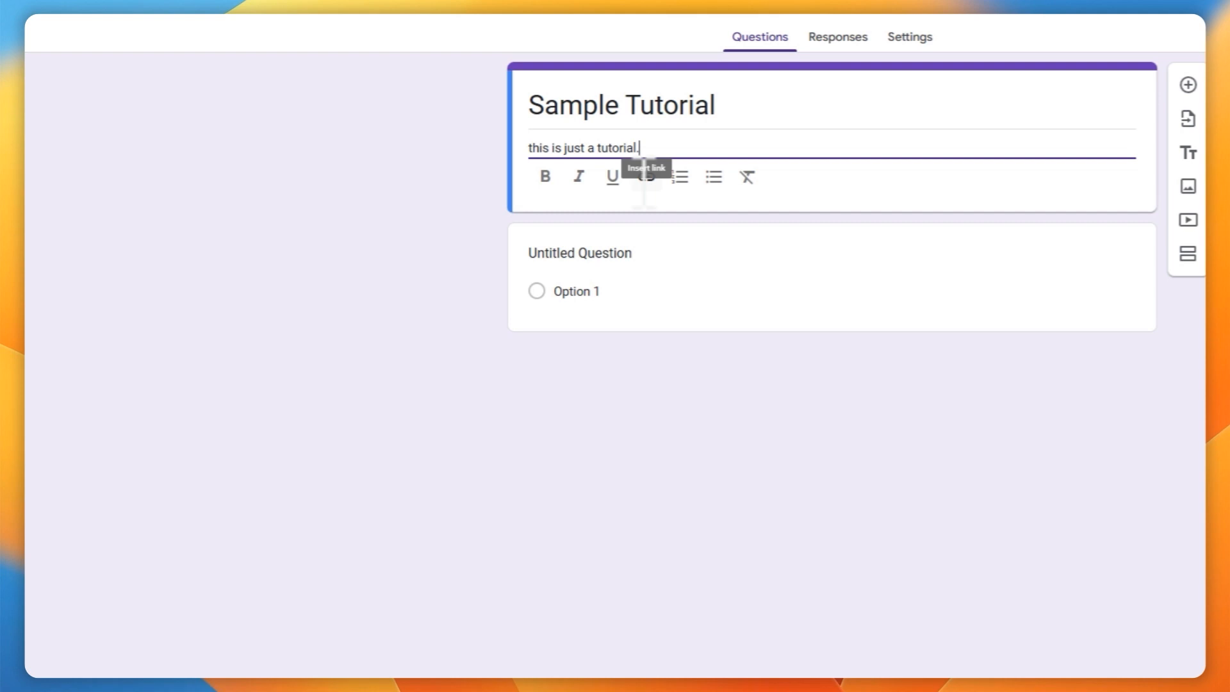
left_click(352, 241)
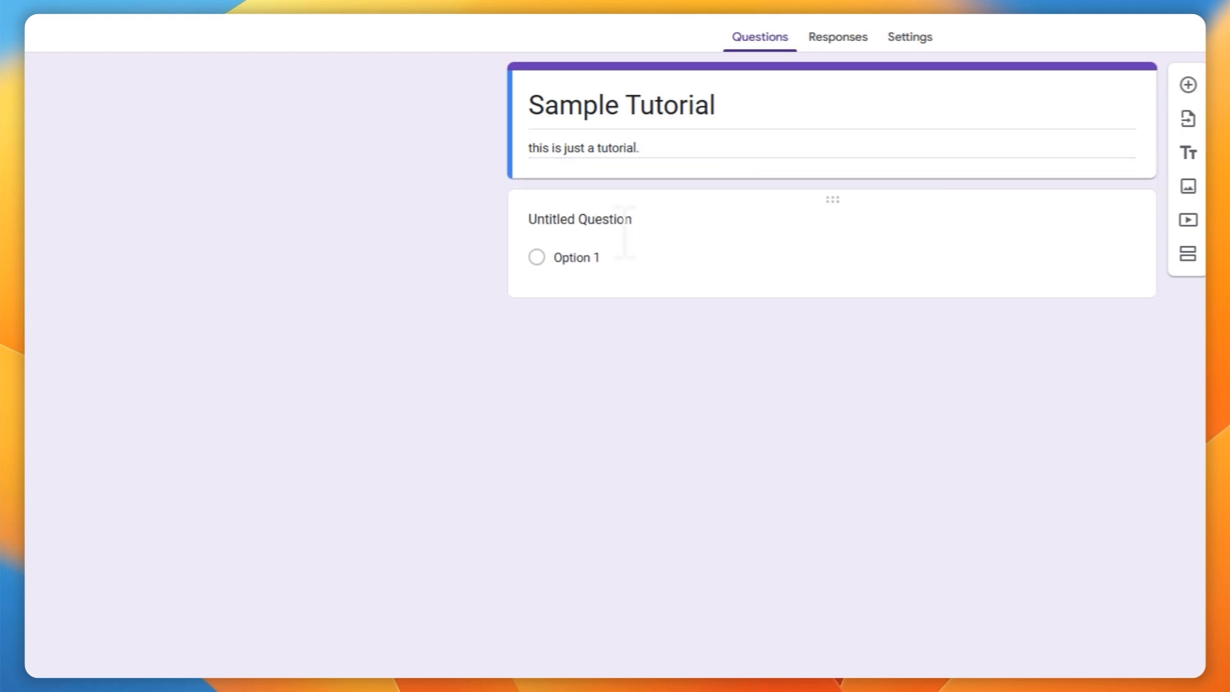
Step: Enter "what is your age" as the text of the first question
left_click(779, 257)
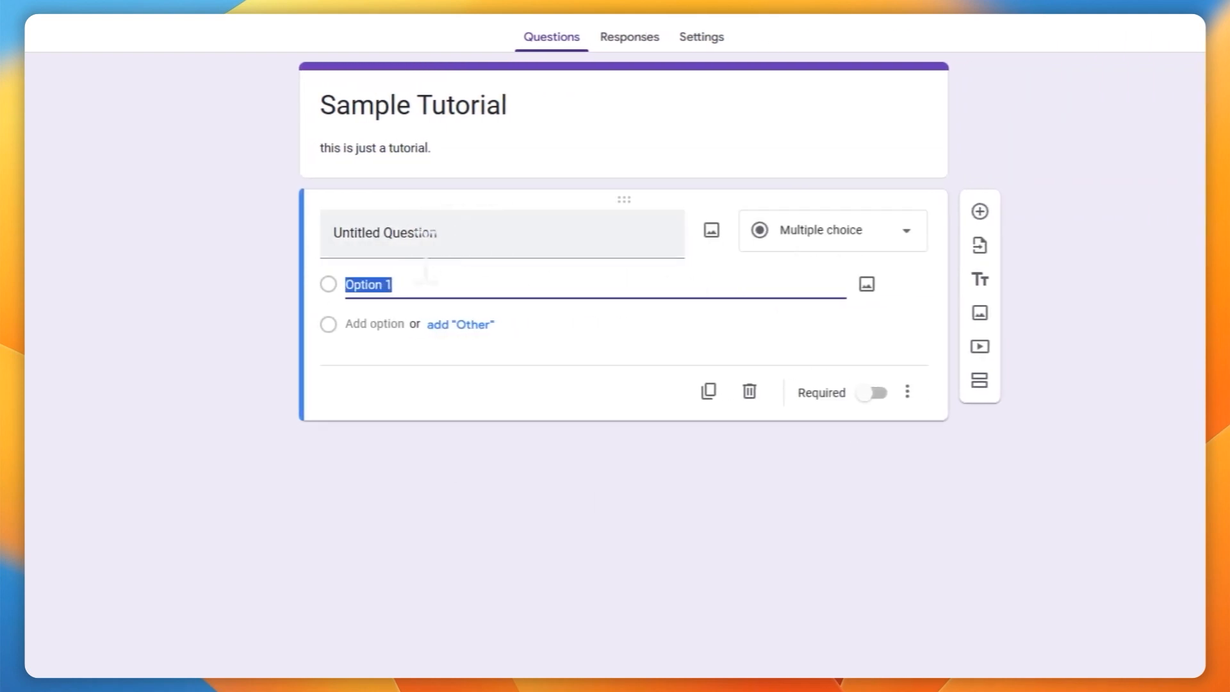
left_click(324, 231)
type("what is your age")
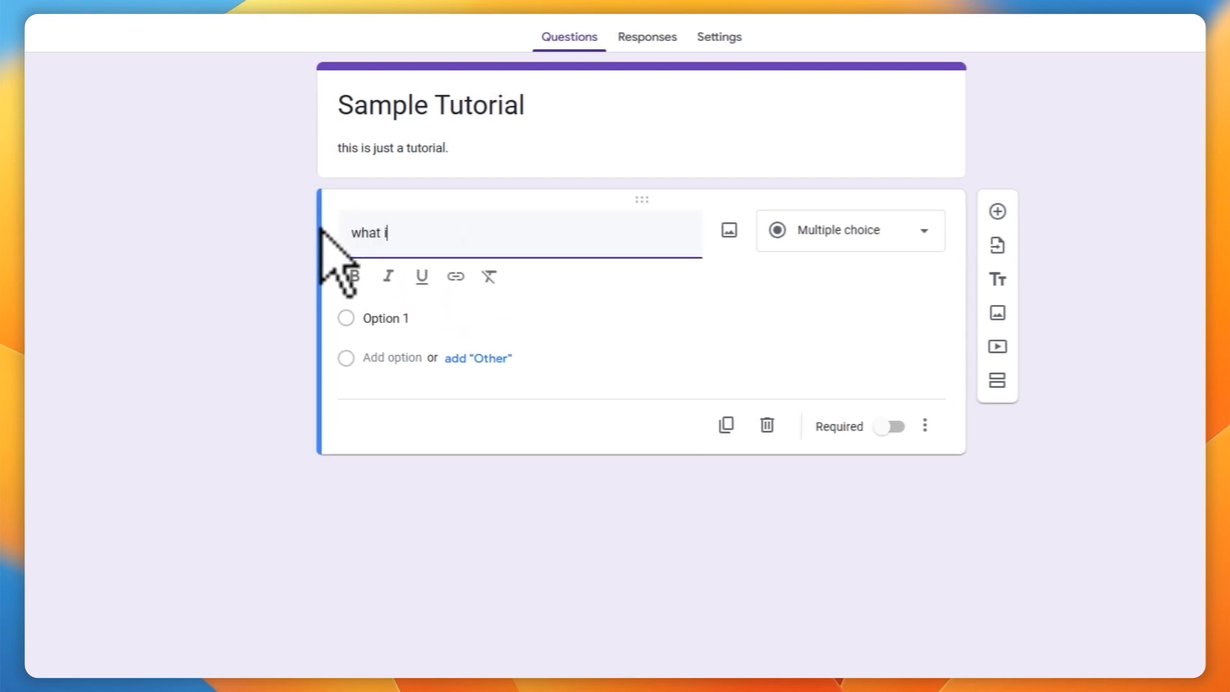
Step: Format the whole question text "what is your age" as italic and underlined
left_click(354, 276)
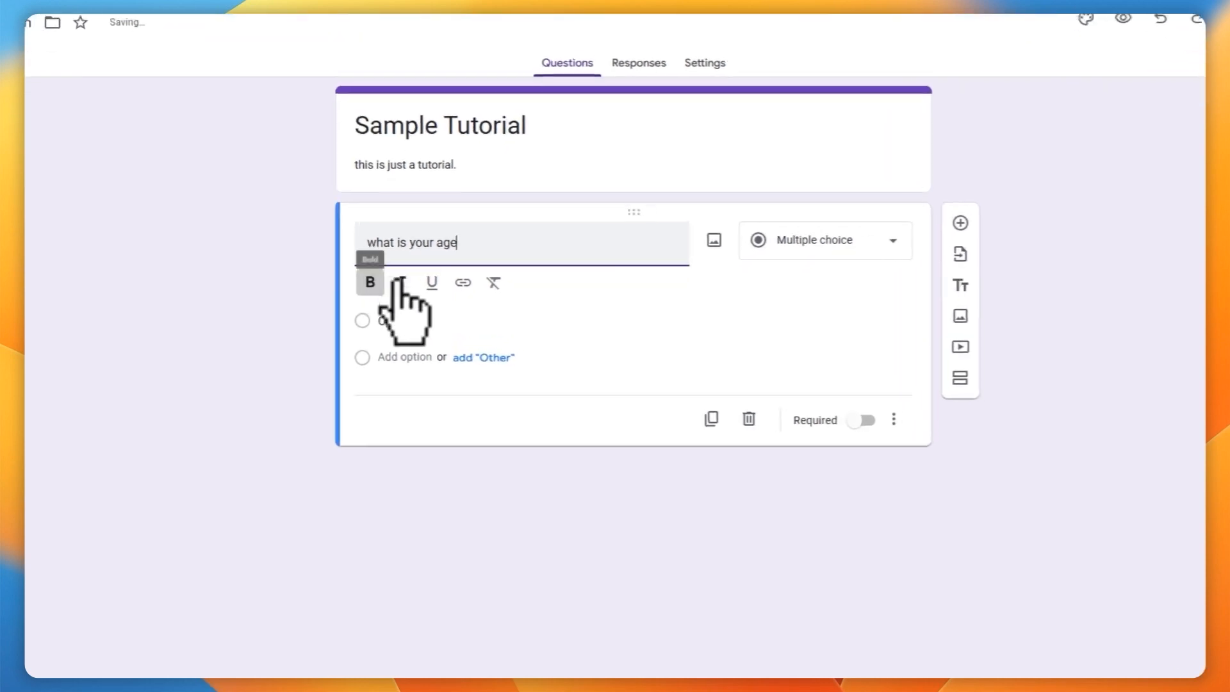
left_click_drag(451, 233, 294, 224)
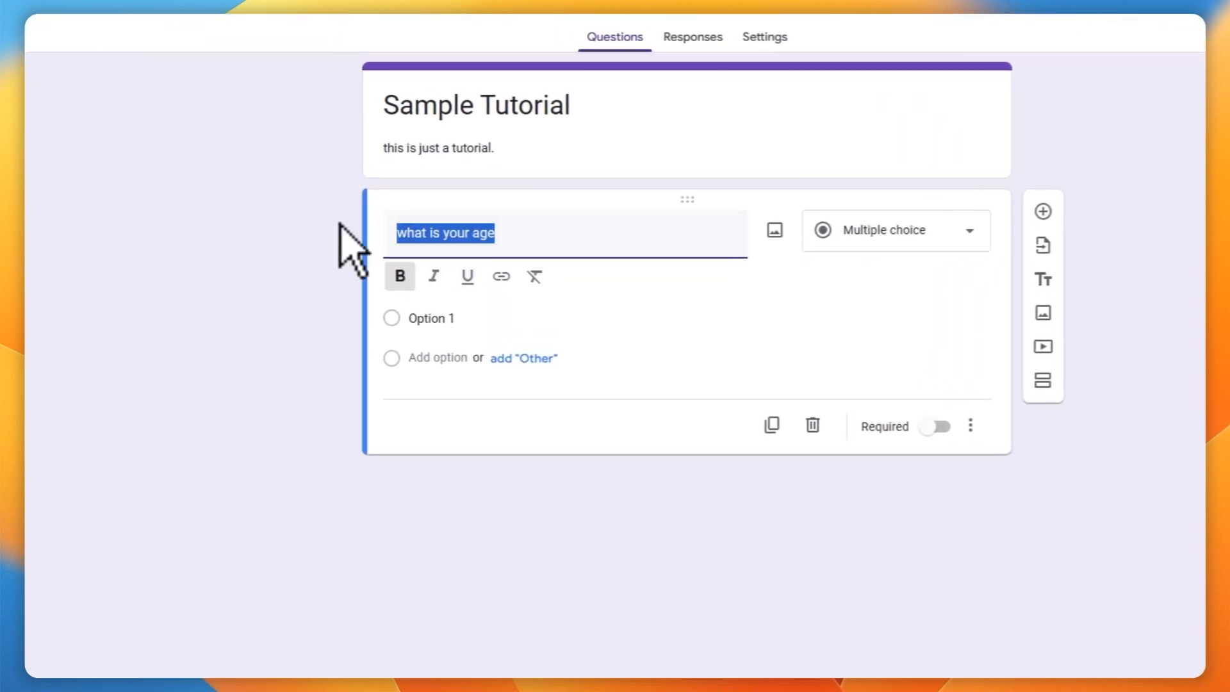
left_click(484, 276)
left_click(450, 276)
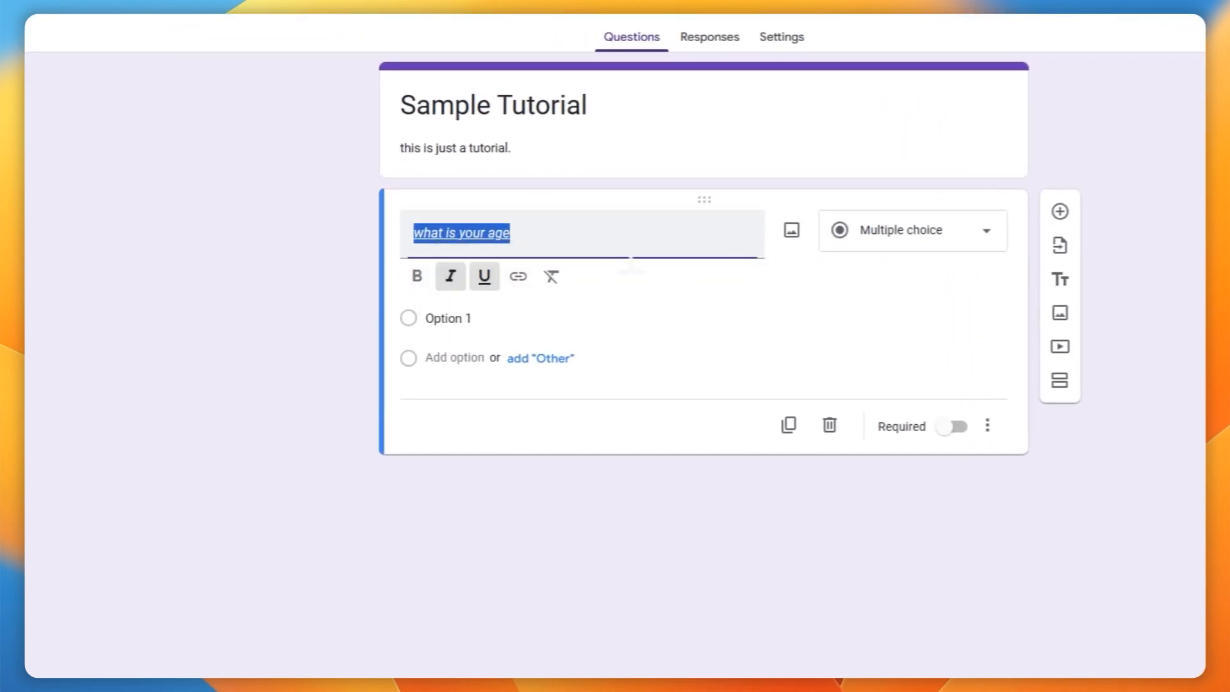
Step: Change the age question's answer type to Dropdown
left_click(805, 318)
left_click(608, 240)
left_click(887, 232)
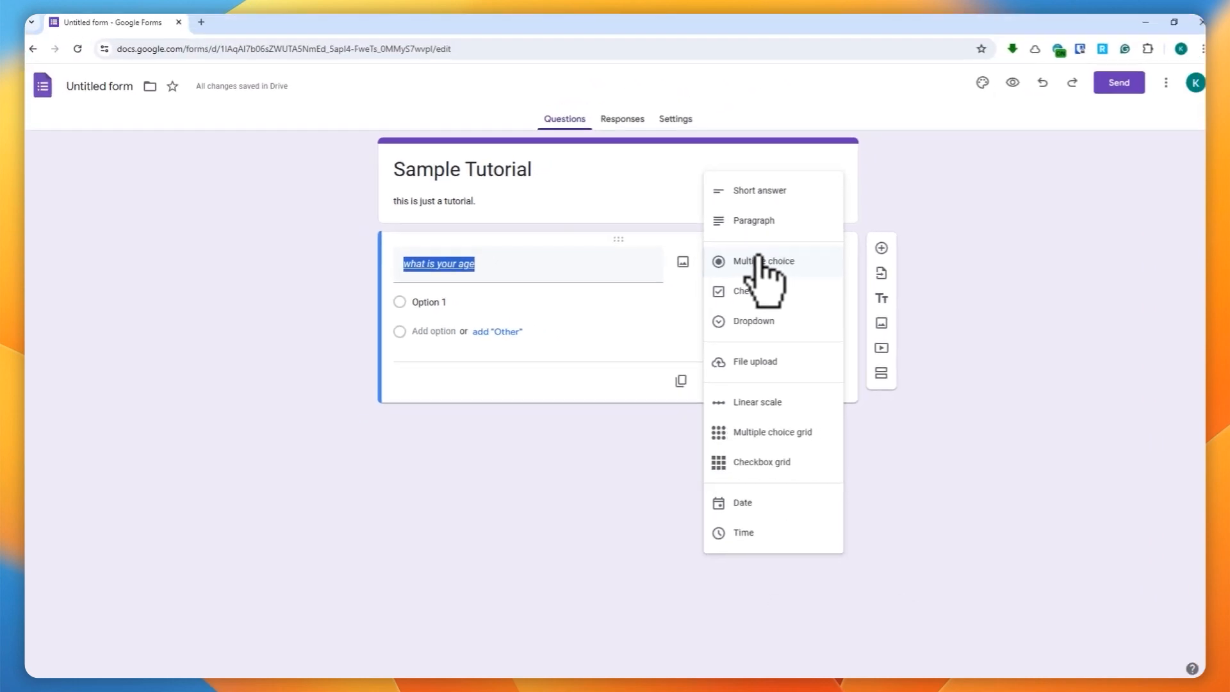
left_click(740, 323)
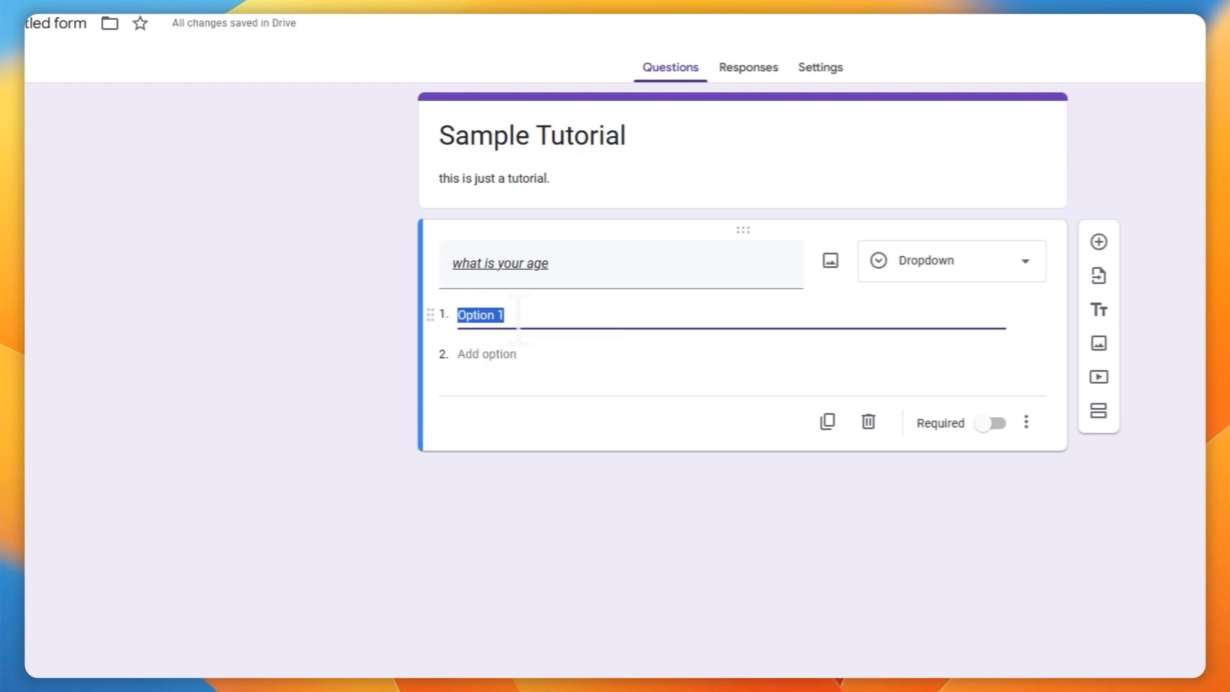
Step: Fill in the age question's dropdown options as 1, 2 and 3
type("1")
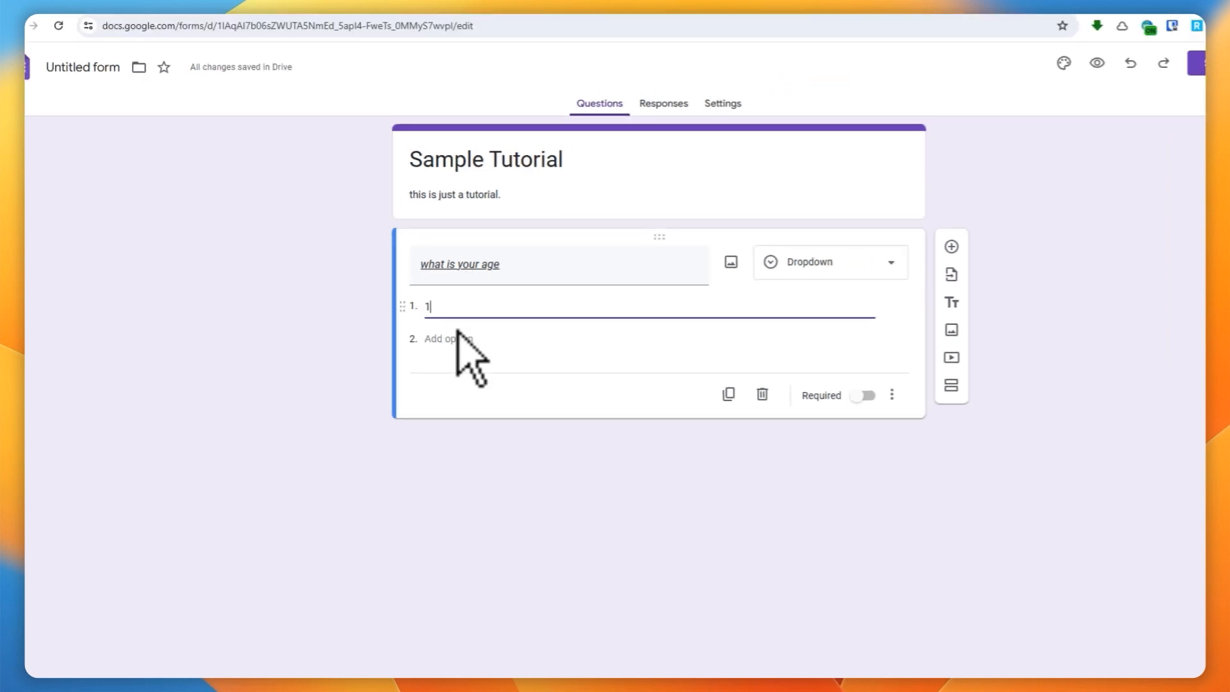
left_click(496, 388)
type("2")
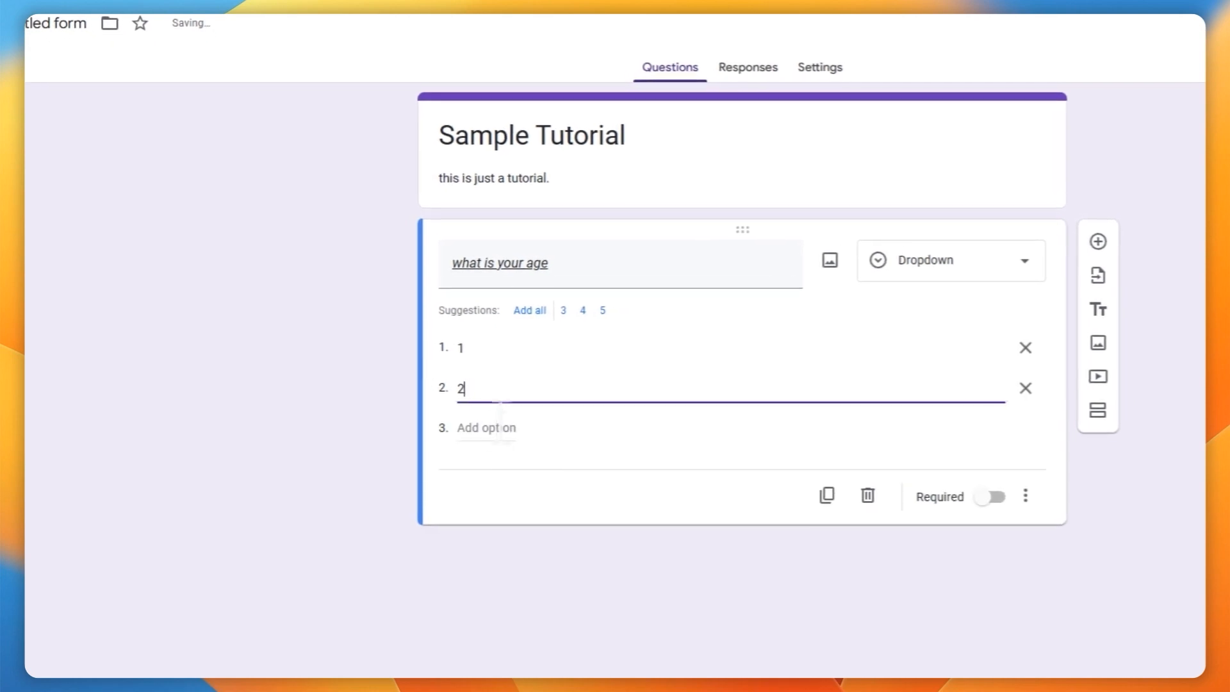
left_click(500, 428)
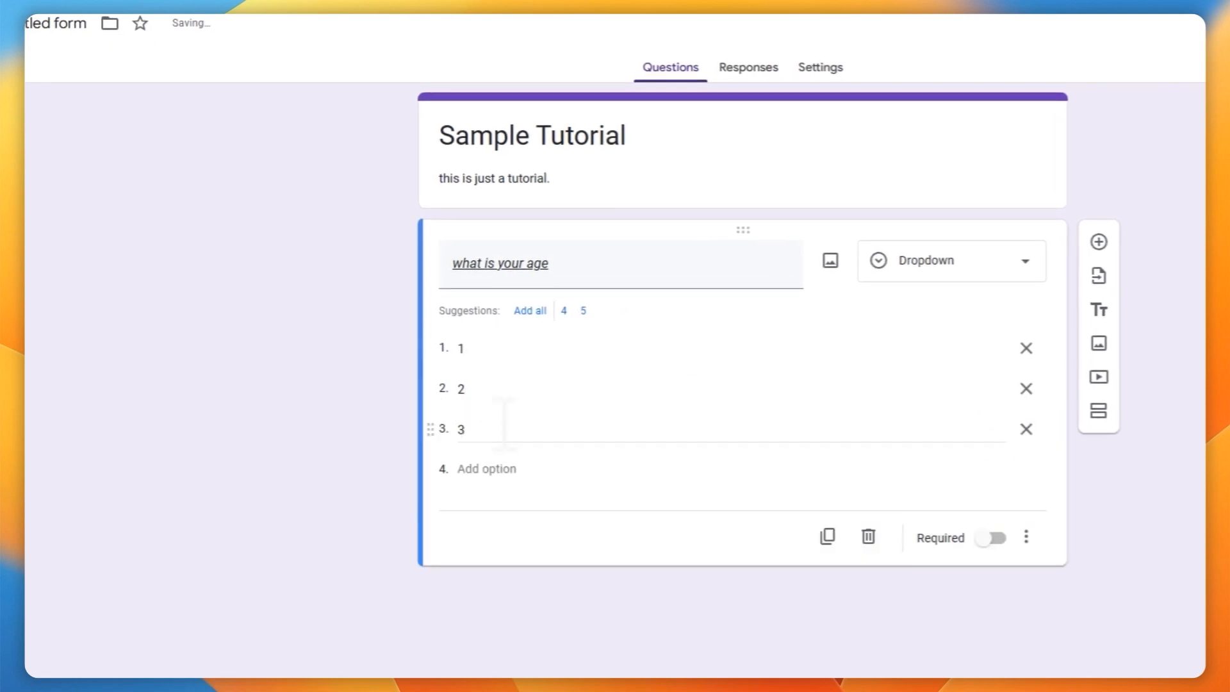
Step: Review the available question types and the form picker for importing questions, leaving both without a selection
left_click(961, 260)
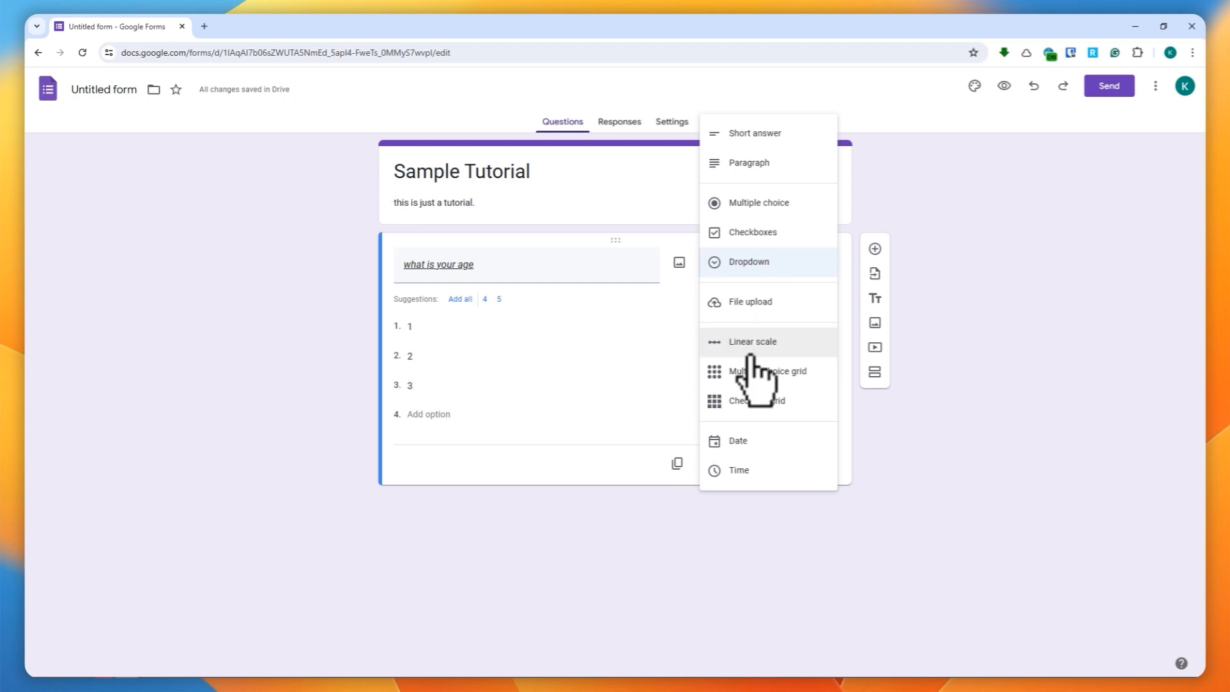
left_click(941, 209)
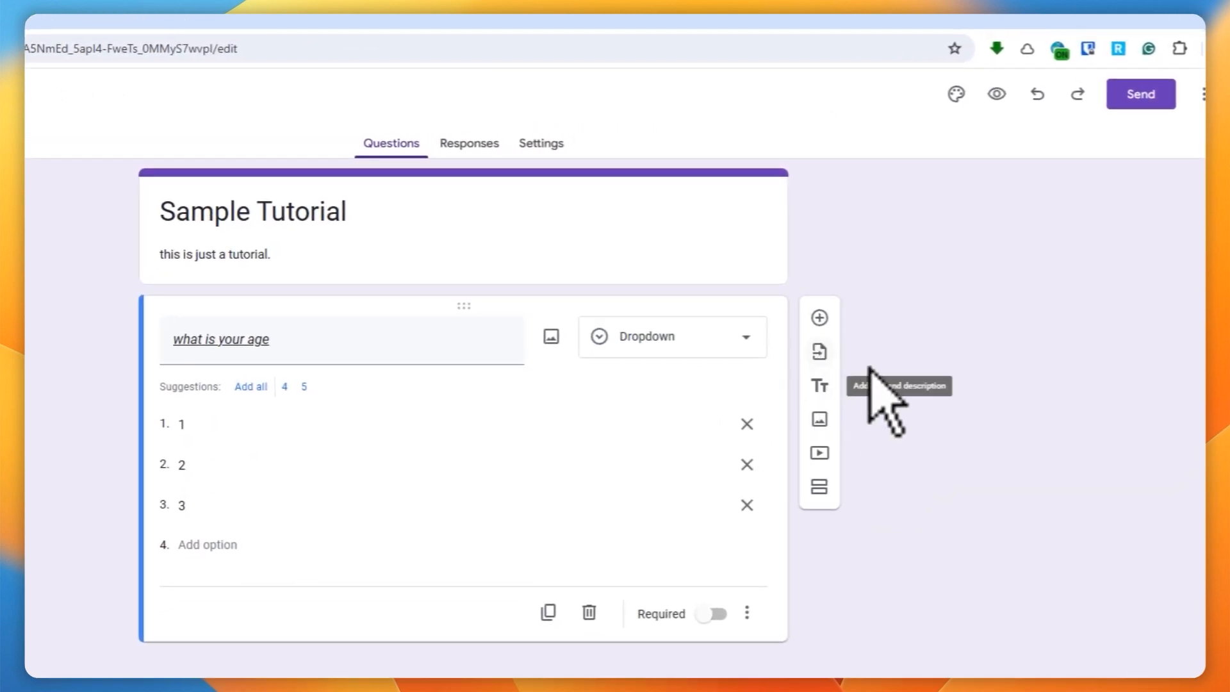
left_click(819, 352)
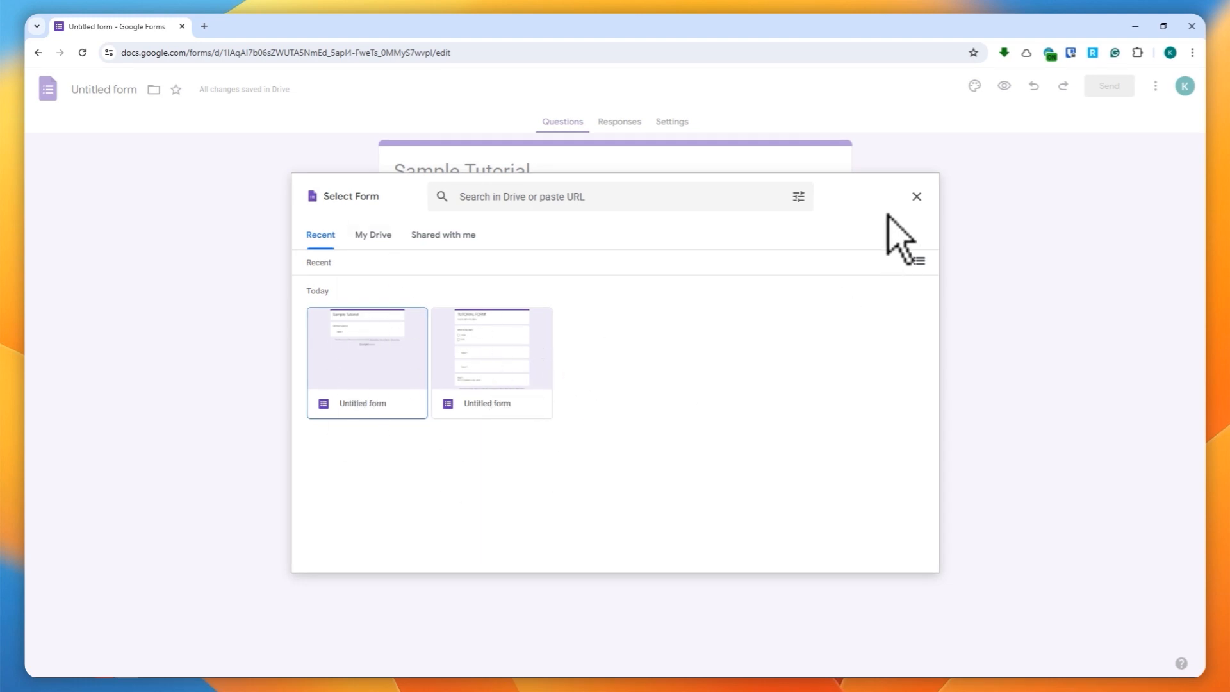
left_click(916, 196)
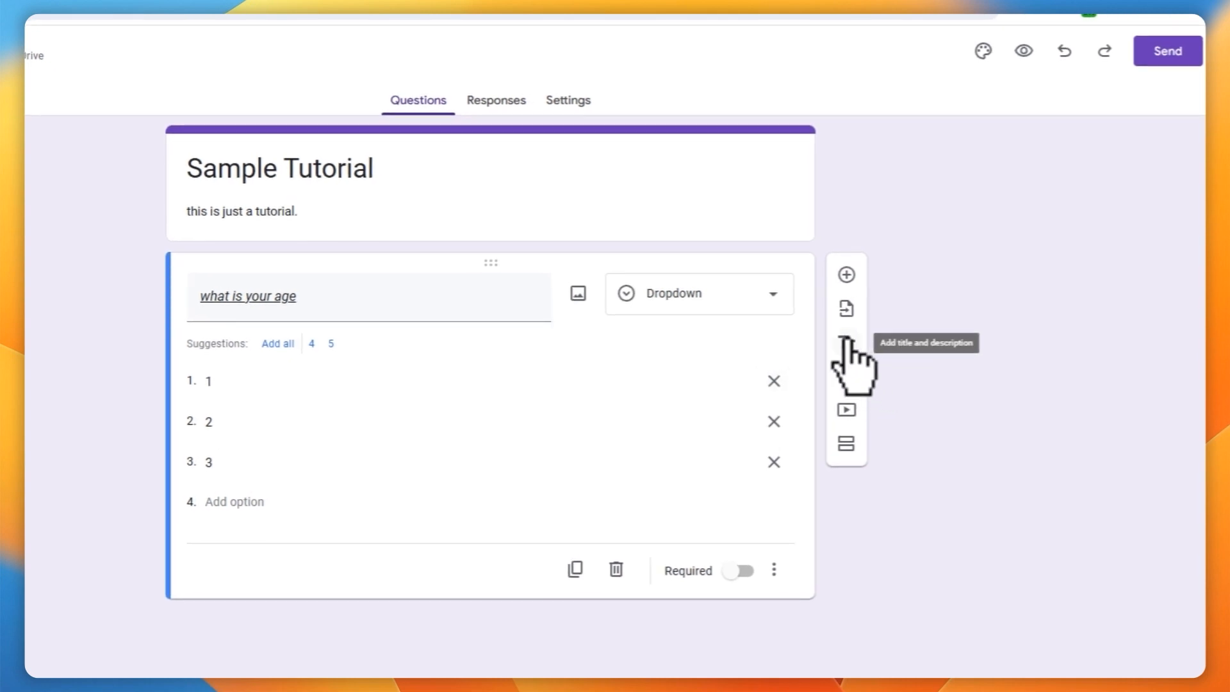
Step: Add a title and description block below the age question and place the cursor in its description
left_click(846, 341)
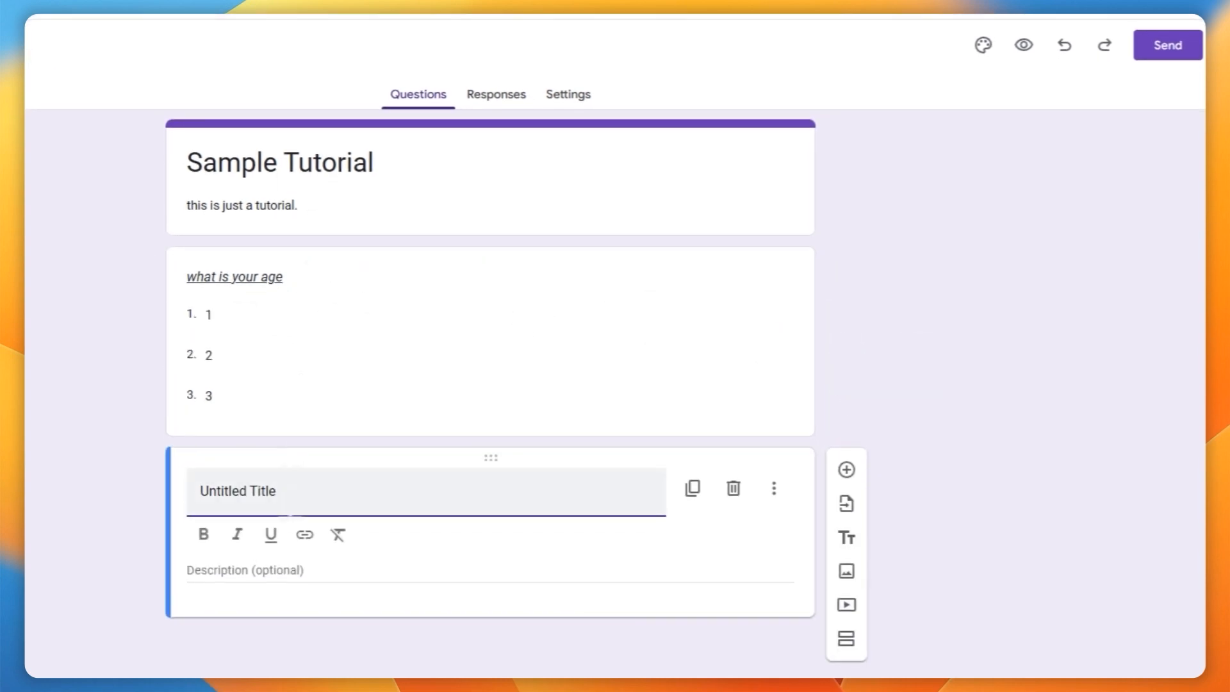
left_click(293, 499)
left_click(193, 149)
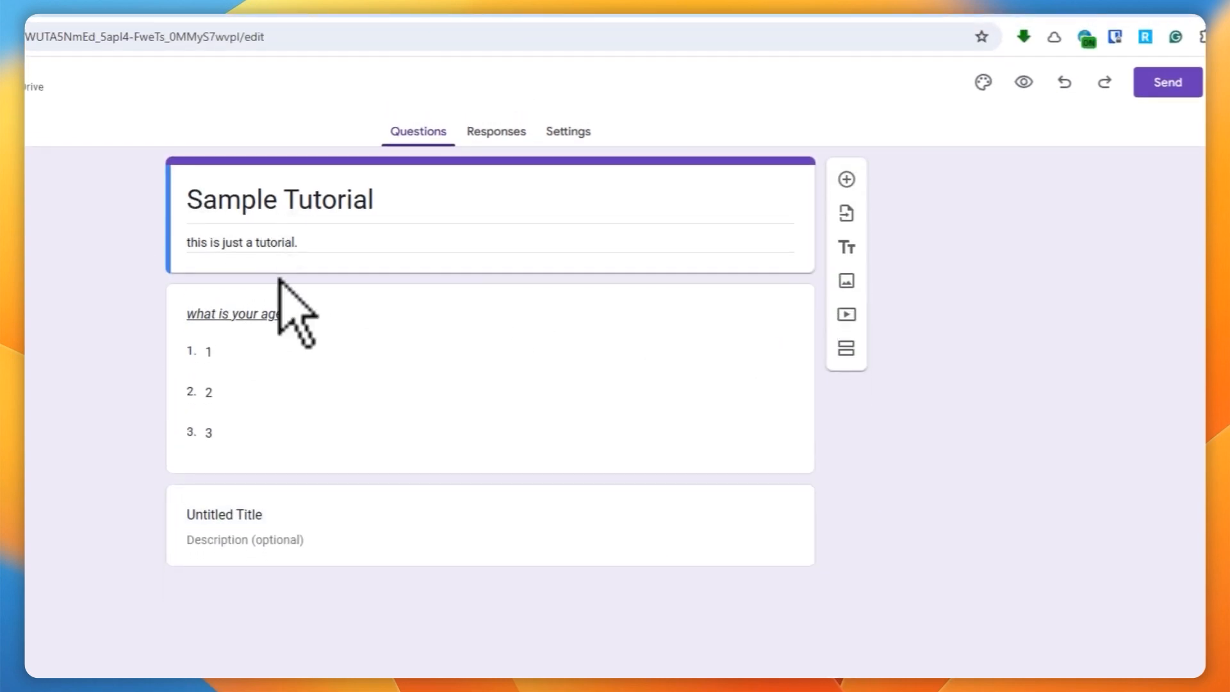
left_click(251, 509)
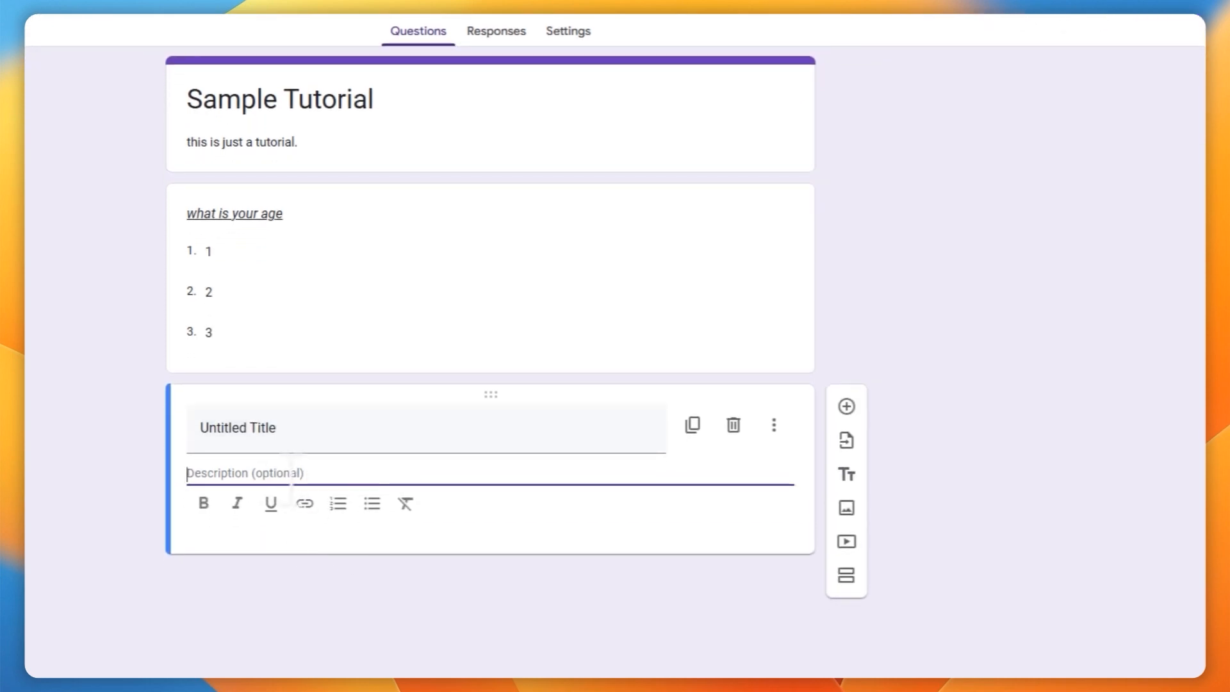
Step: Title the new text block "5121" and enter "6126" as its description
scroll(796, 541, "down", 1)
key("shift+Tab")
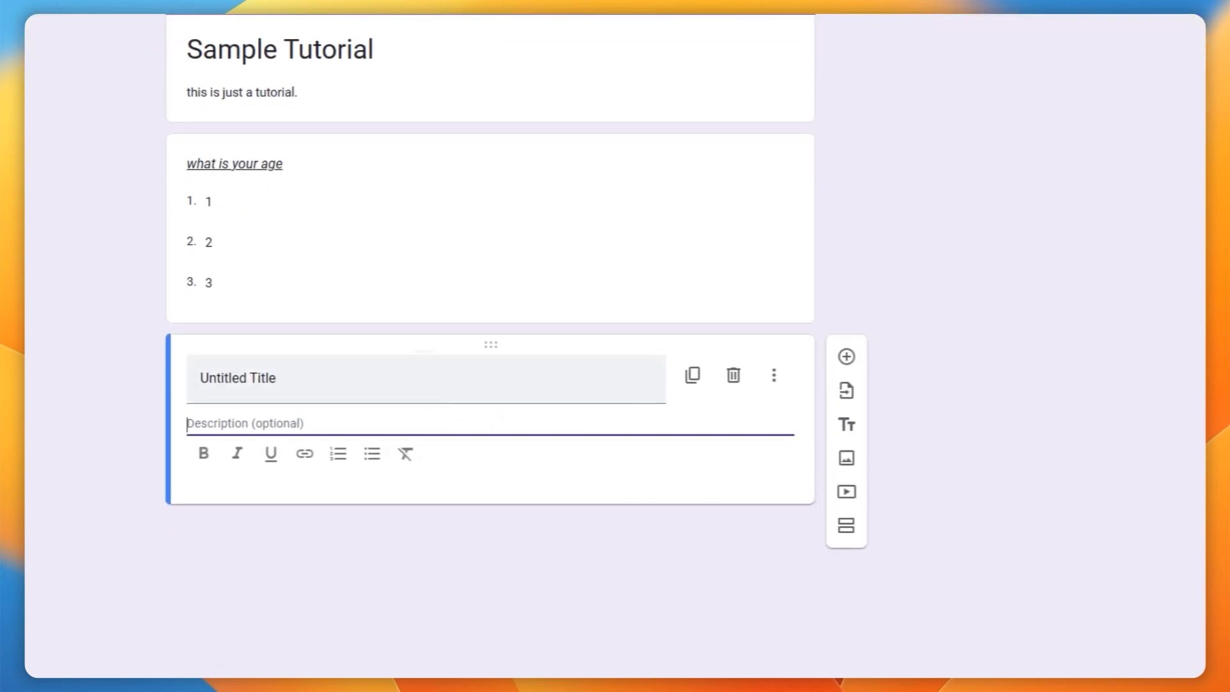
type("5121")
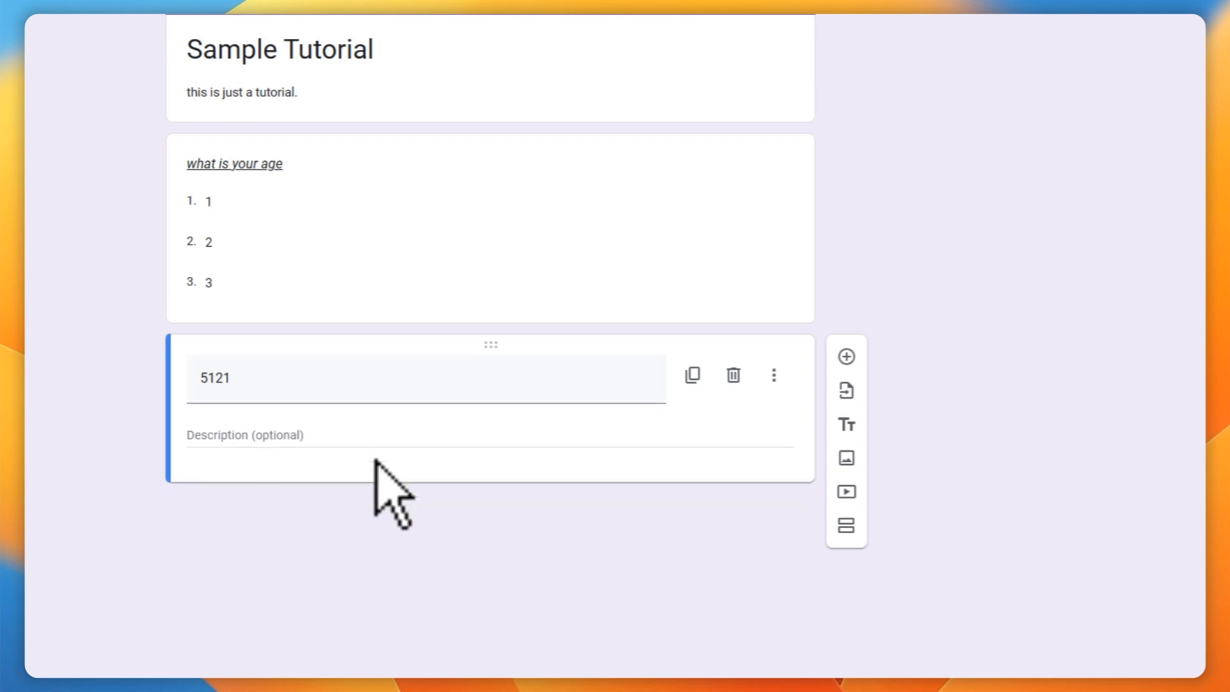
key("Tab")
type("6126")
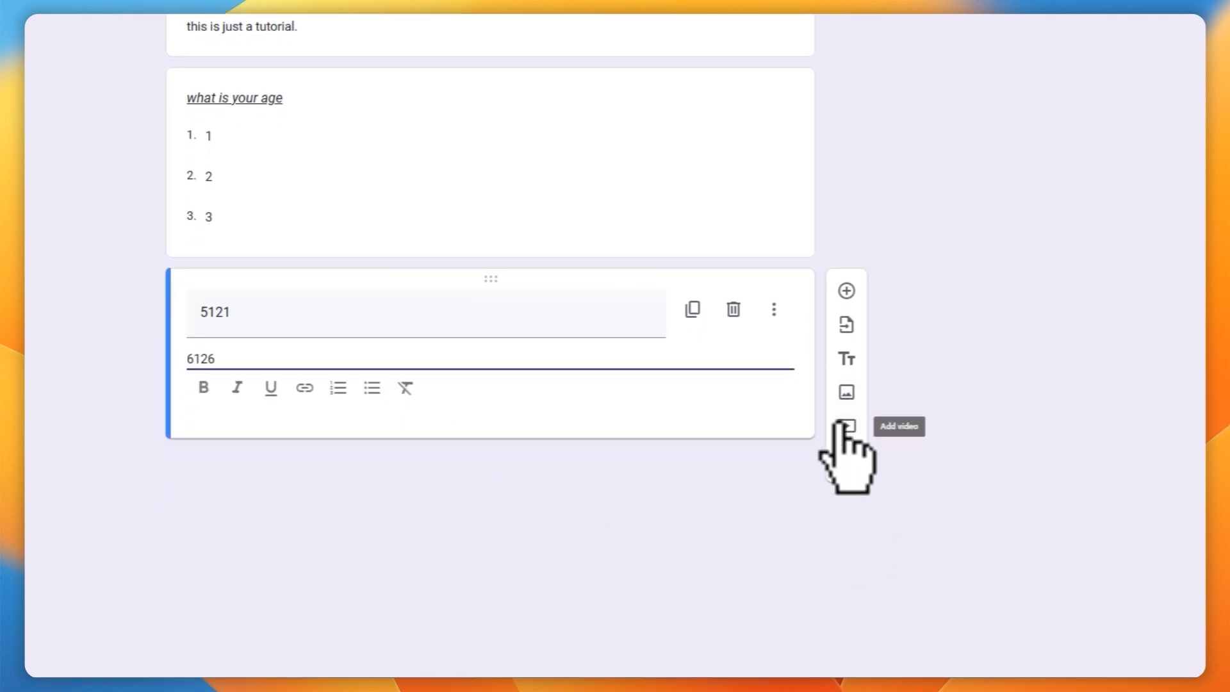
Step: Examine the image and video insertion dialogs, closing each without selecting anything
left_click(844, 392)
key("Escape")
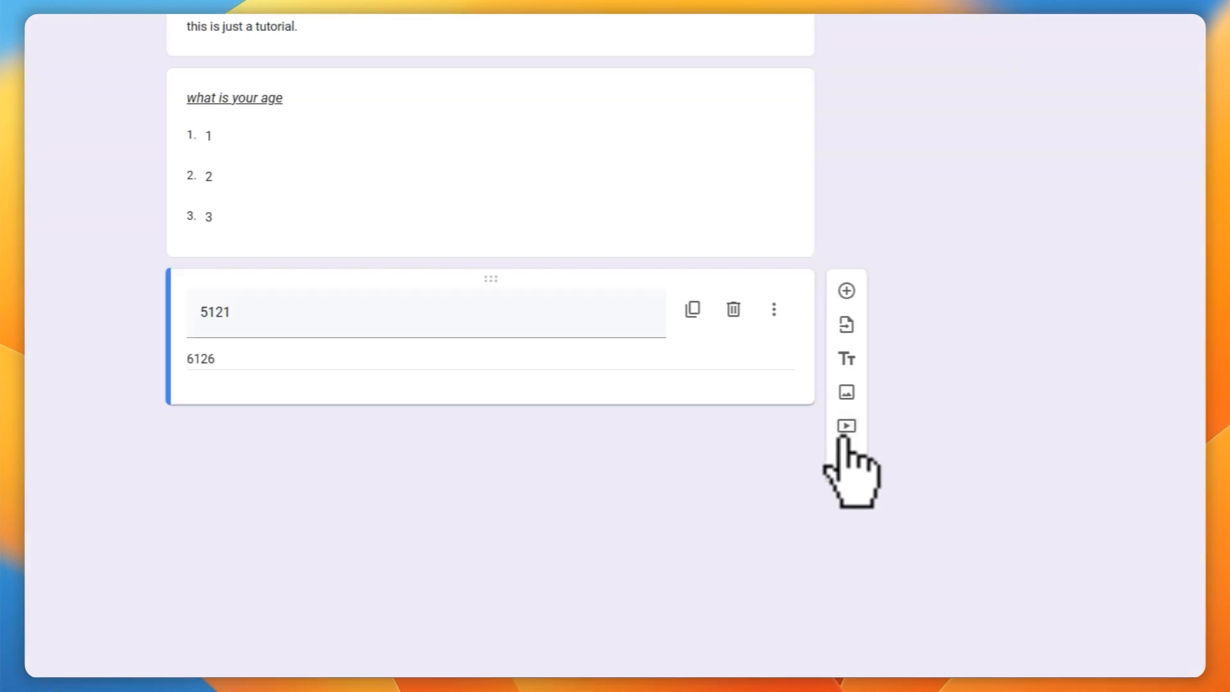
left_click(846, 427)
key("Escape")
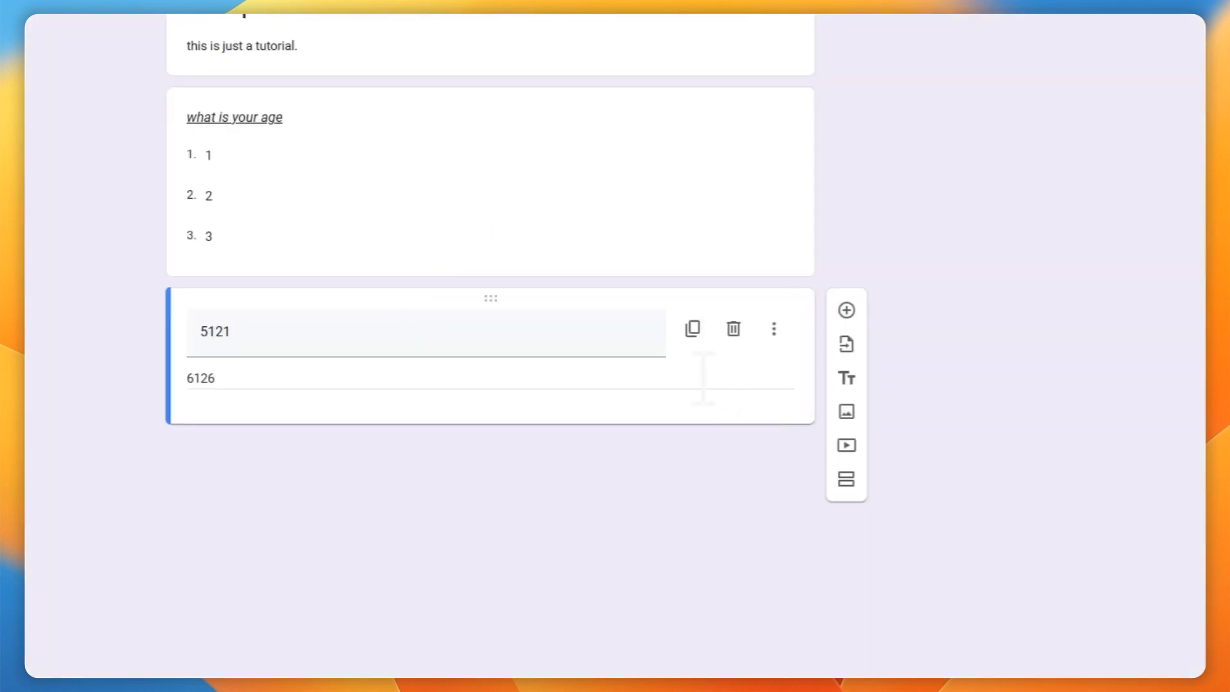
left_click(852, 446)
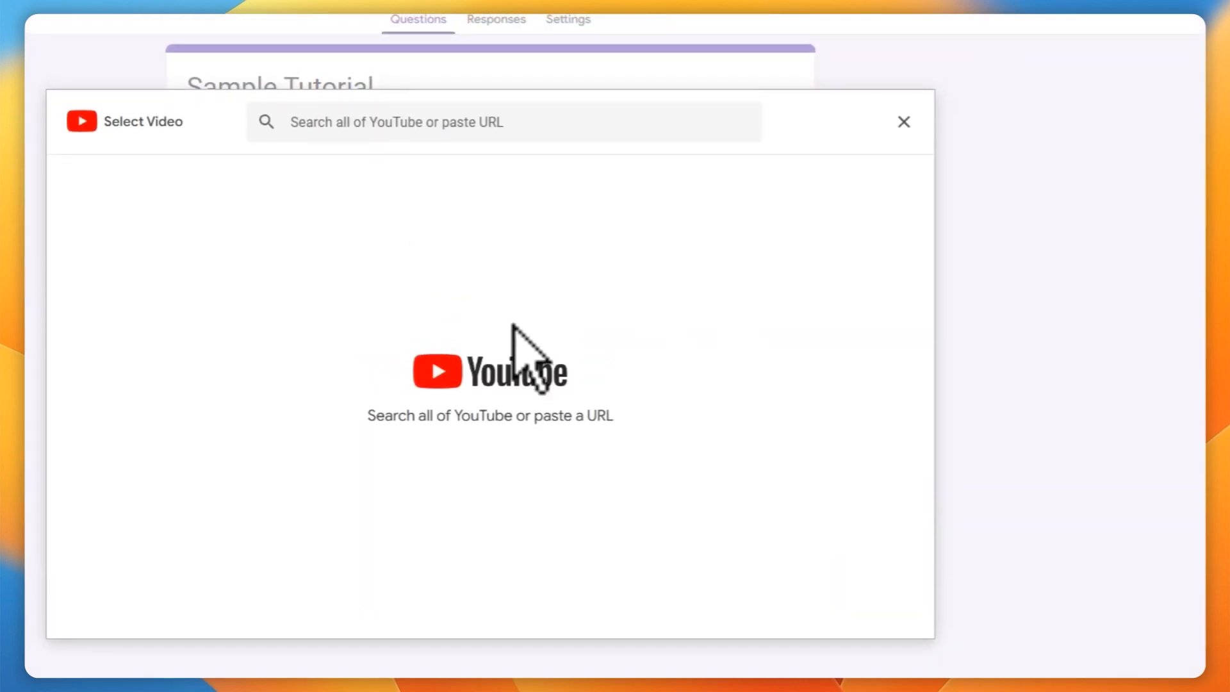
key("Escape")
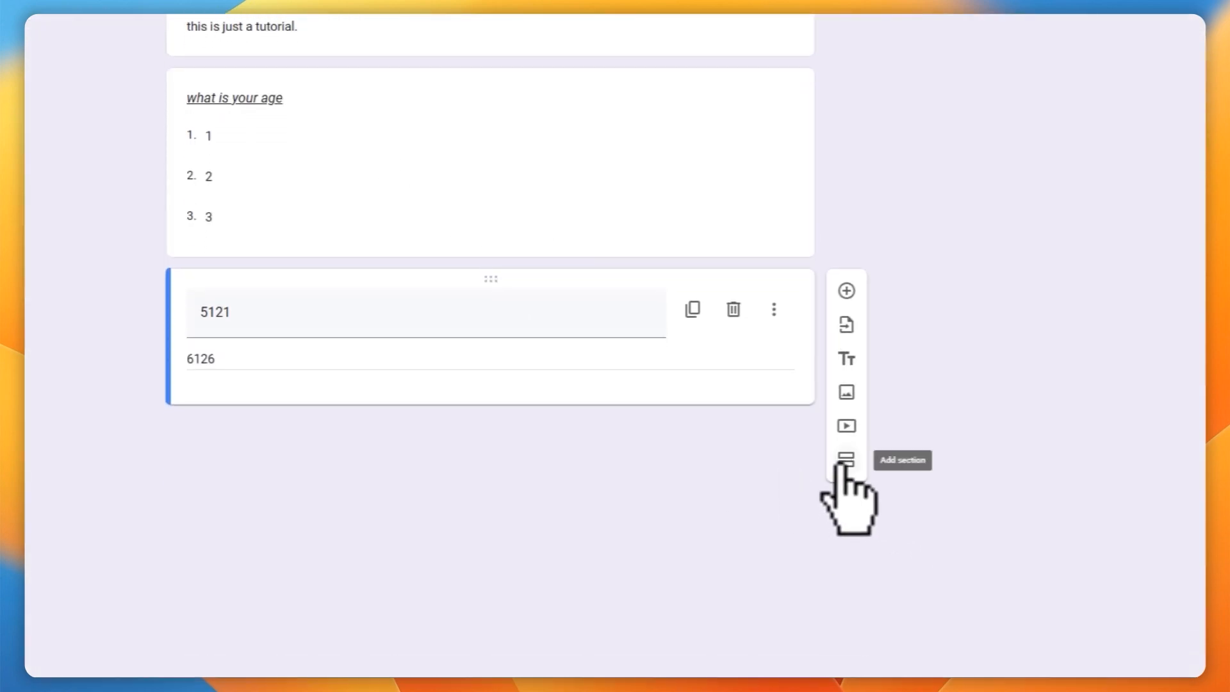
Step: Add a section titled "Untitled Section125125" with the description "qwrtqwt", and add two blank multiple-choice questions to it
left_click(846, 461)
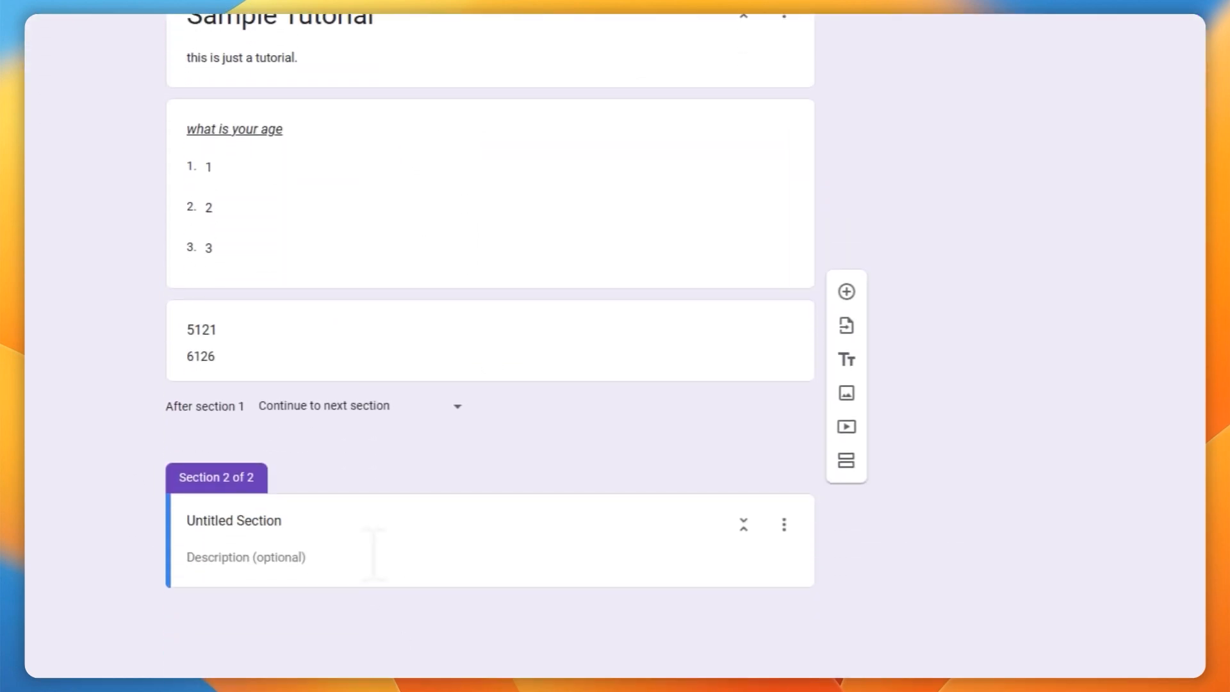
left_click(241, 554)
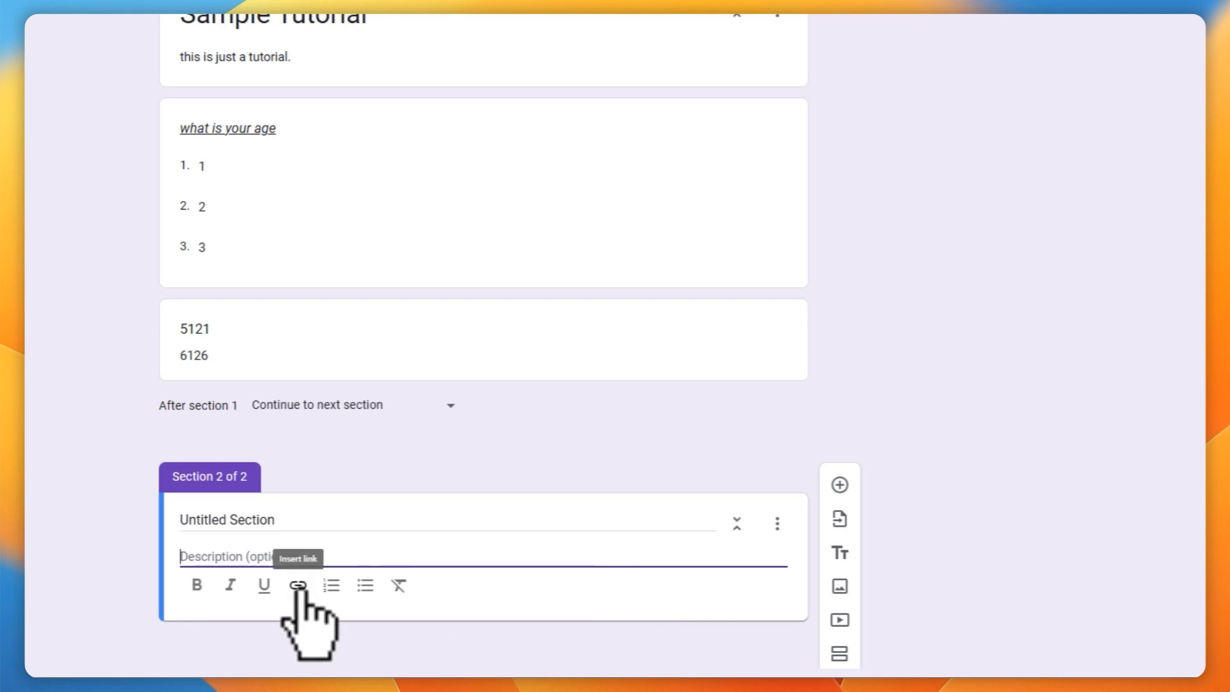
left_click(296, 520)
type("125125")
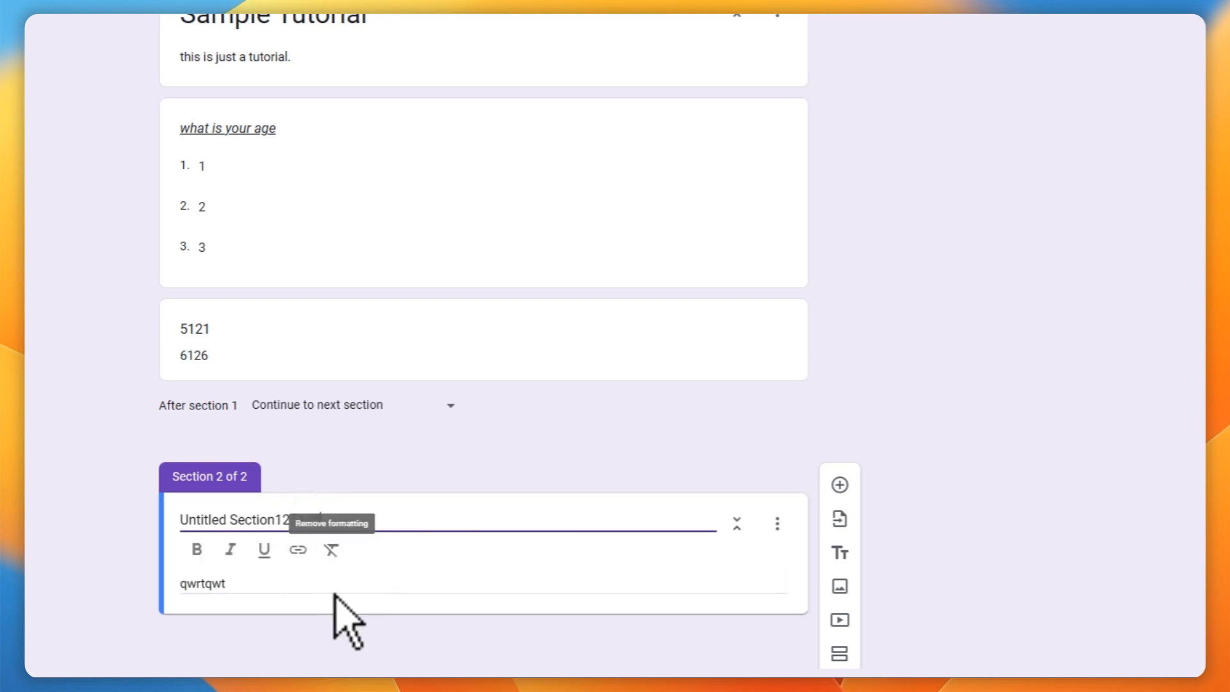
left_click(336, 586)
left_click(840, 484)
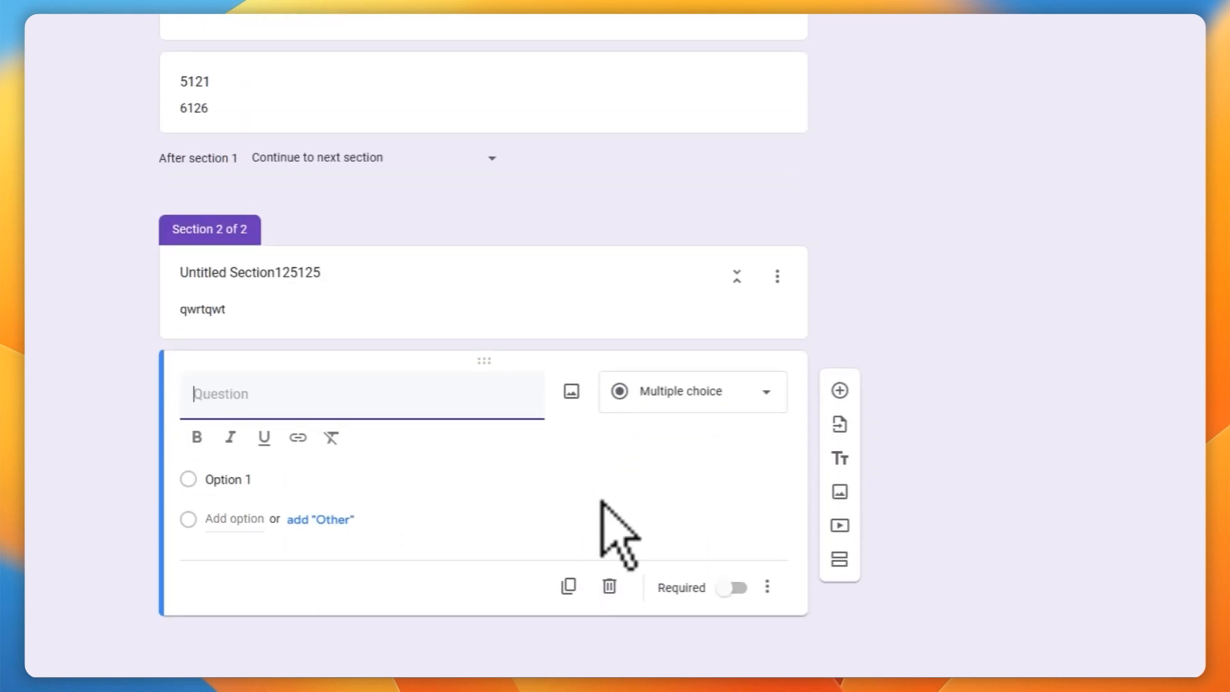
left_click(840, 411)
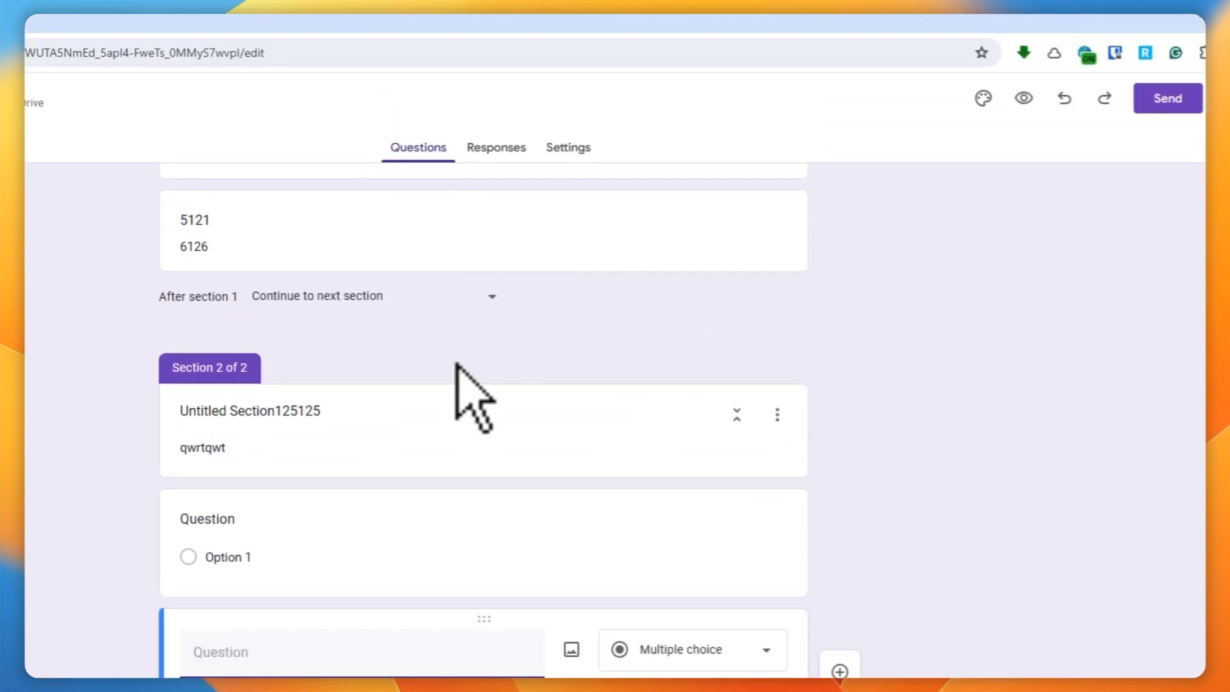
Step: Change the form's theme color to teal and look through the fonts offered for question text
scroll(557, 256, "up", 3)
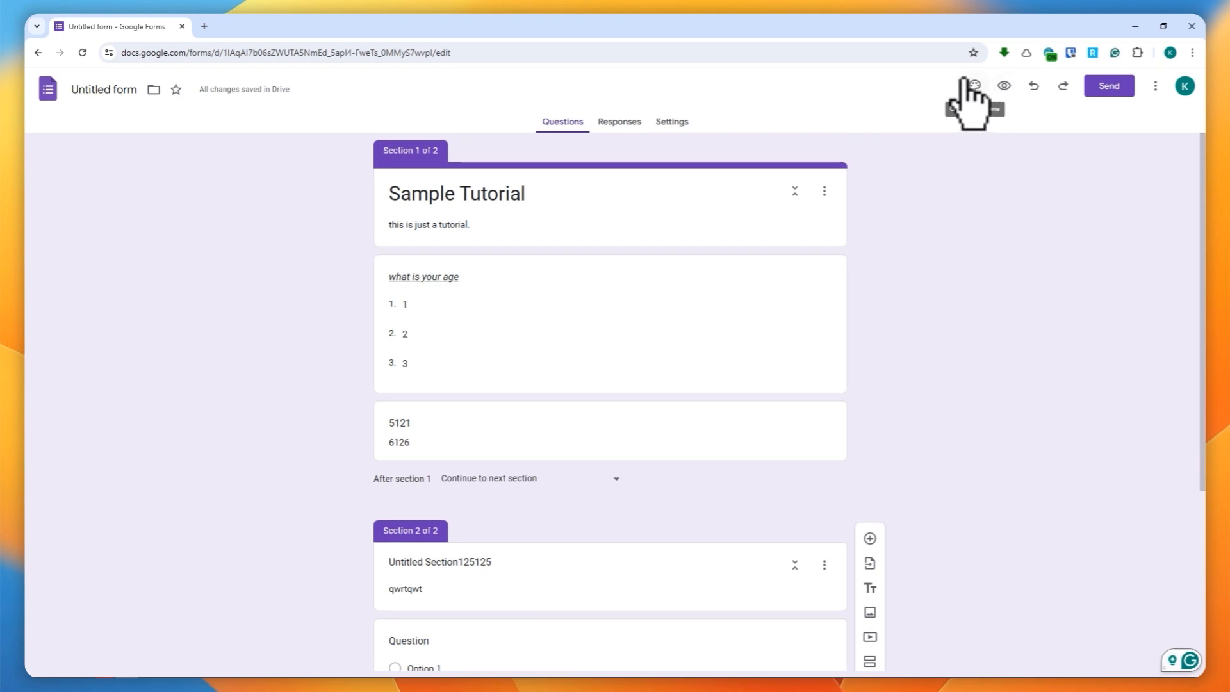
left_click(974, 86)
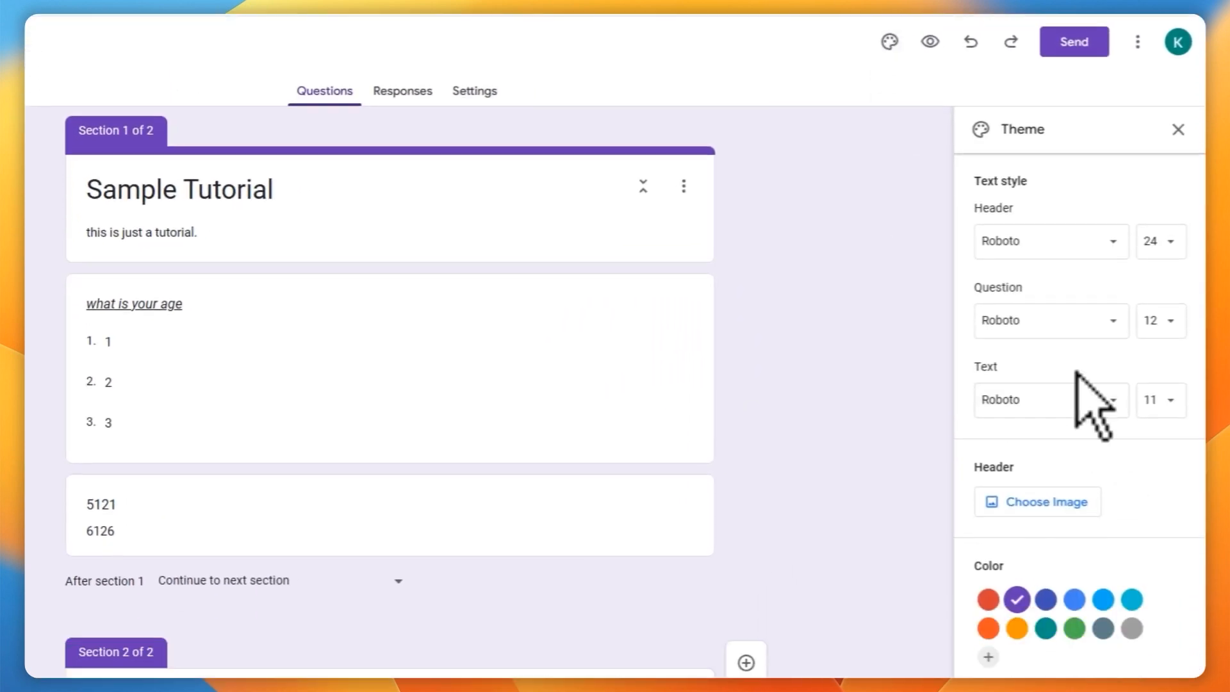
left_click(988, 556)
left_click(1045, 584)
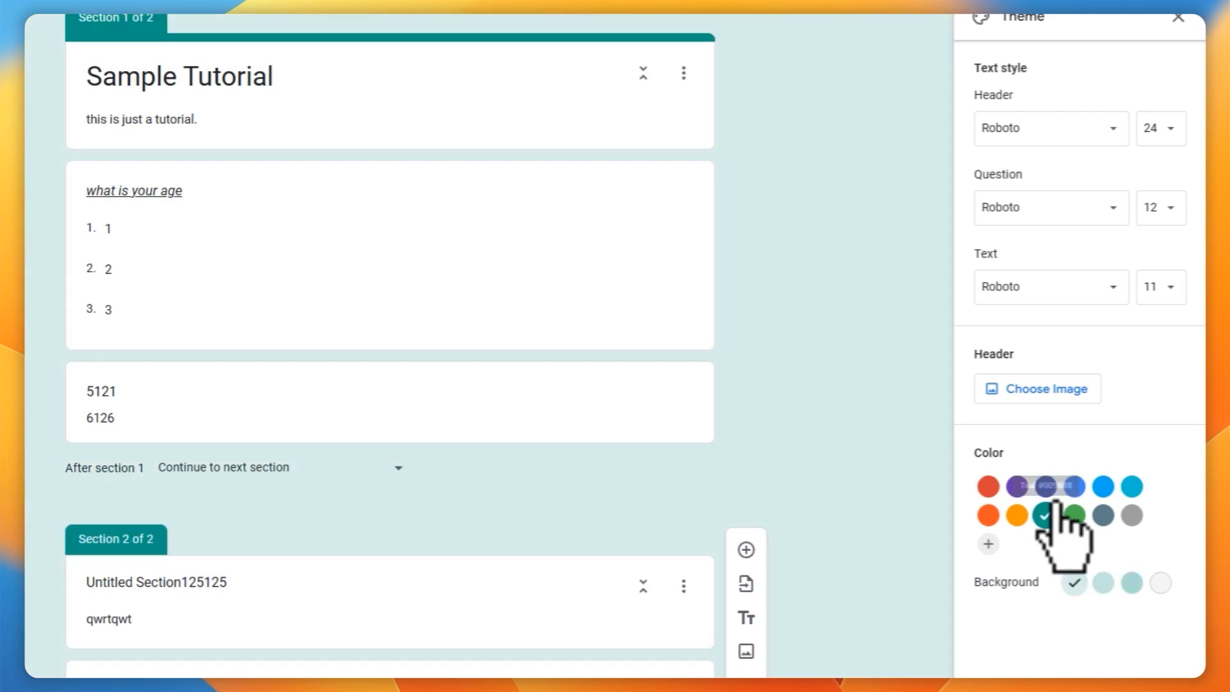
left_click(1069, 212)
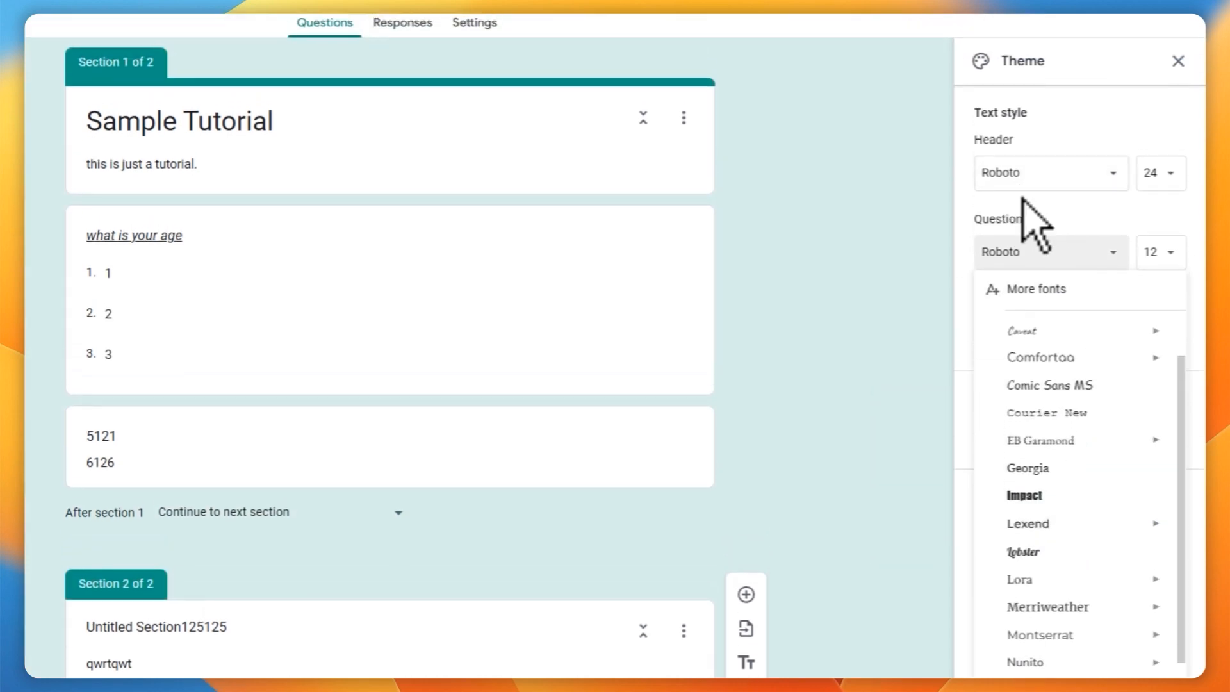
left_click(938, 217)
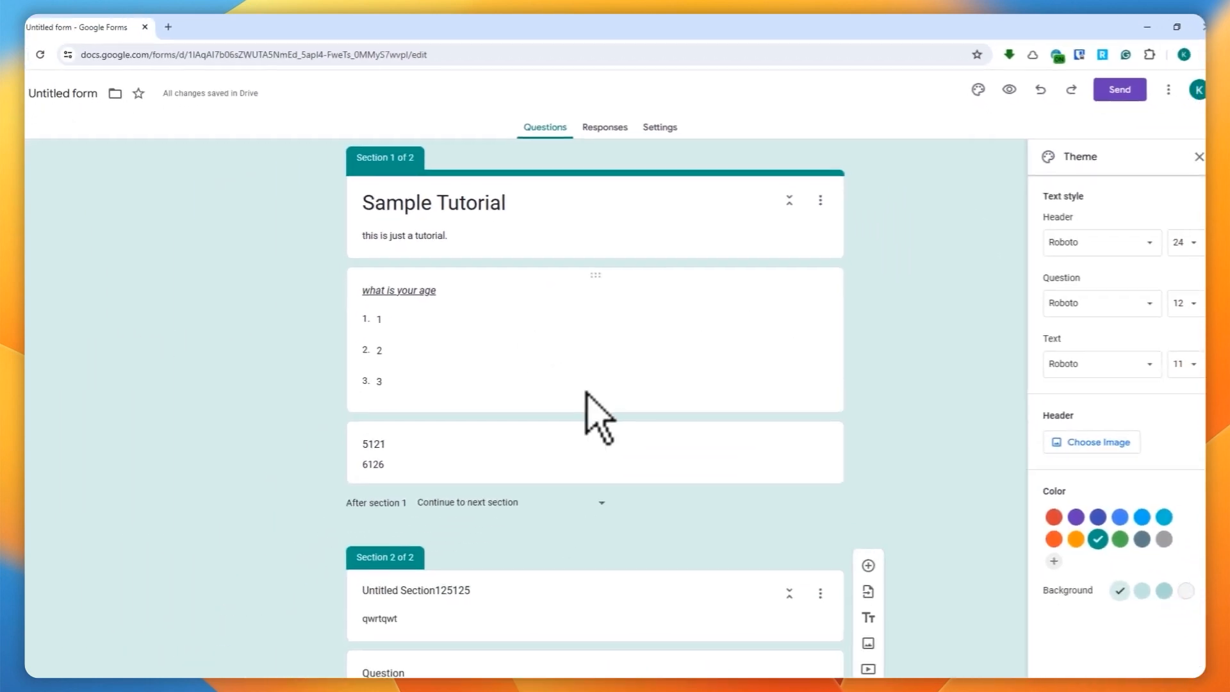
Step: Preview the form as a respondent, dismiss the autosave notice and return to the form editor
left_click(1004, 85)
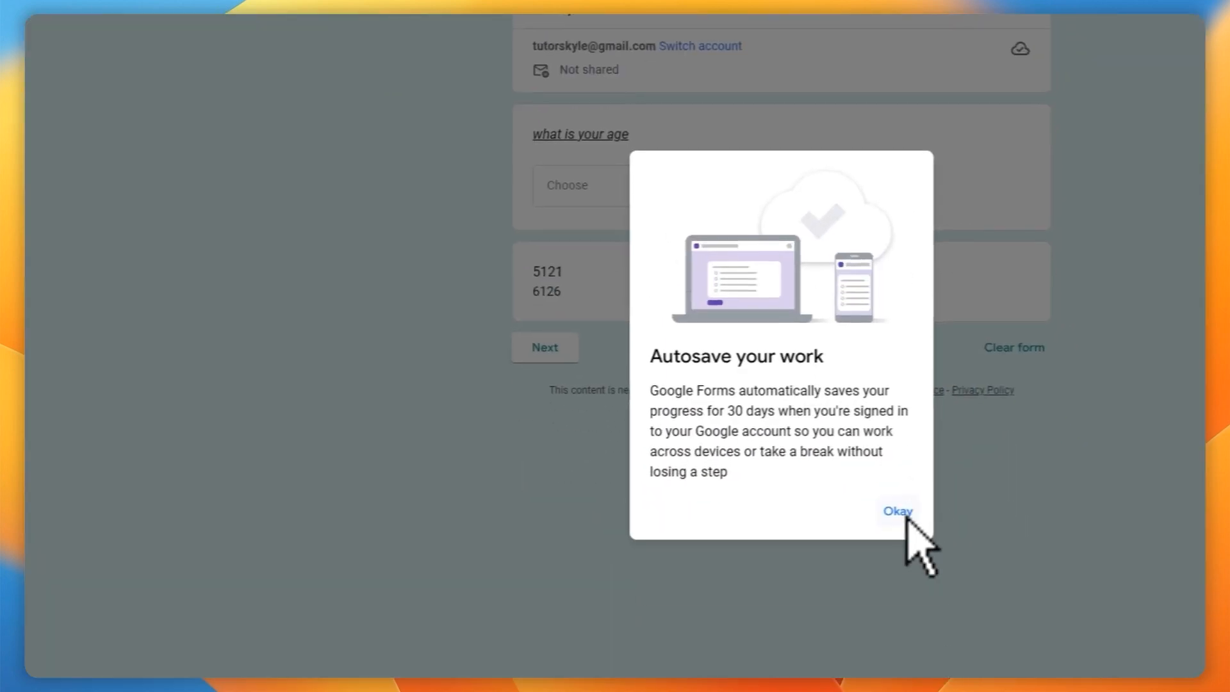
left_click(906, 516)
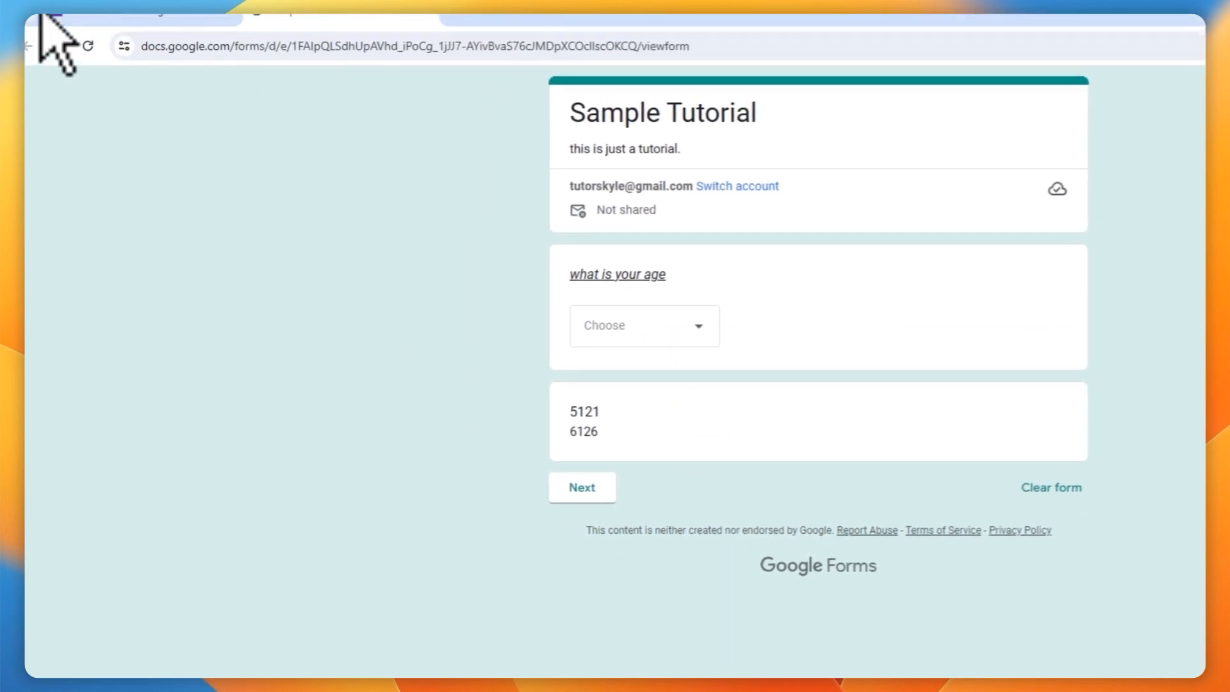
left_click(151, 19)
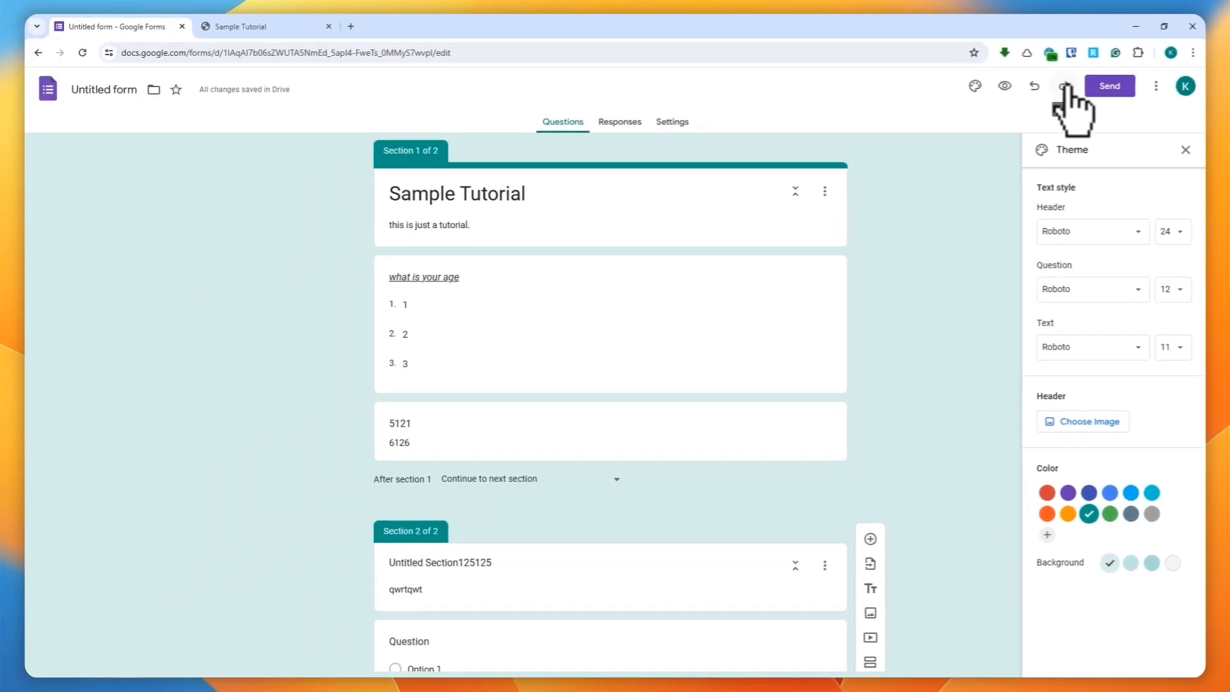
Step: Examine the form's sending options, close them, and view the responses page with its additional options
left_click(1108, 87)
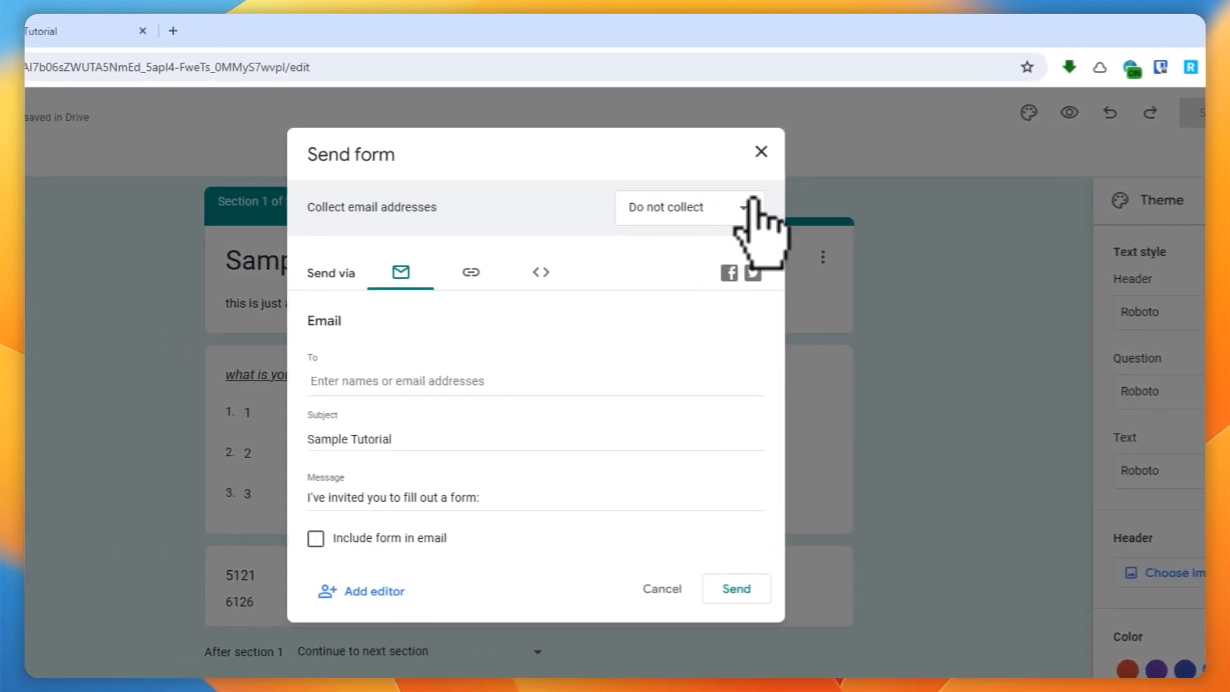
left_click(761, 152)
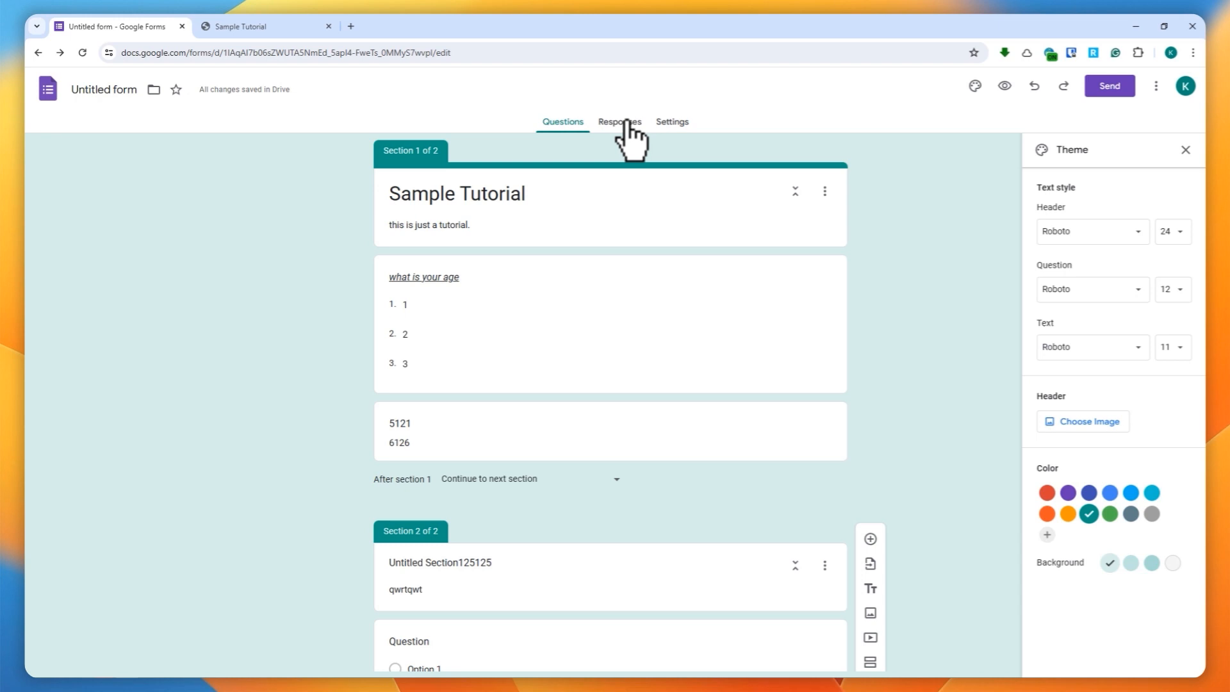
left_click(516, 161)
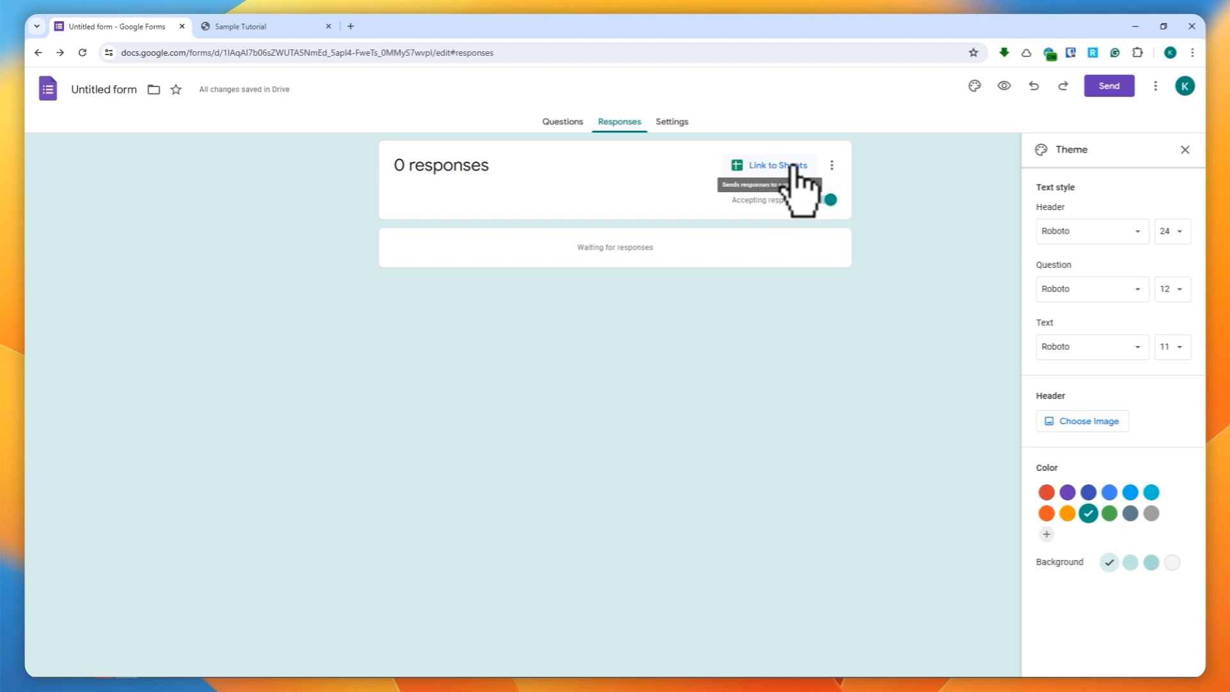
left_click(831, 165)
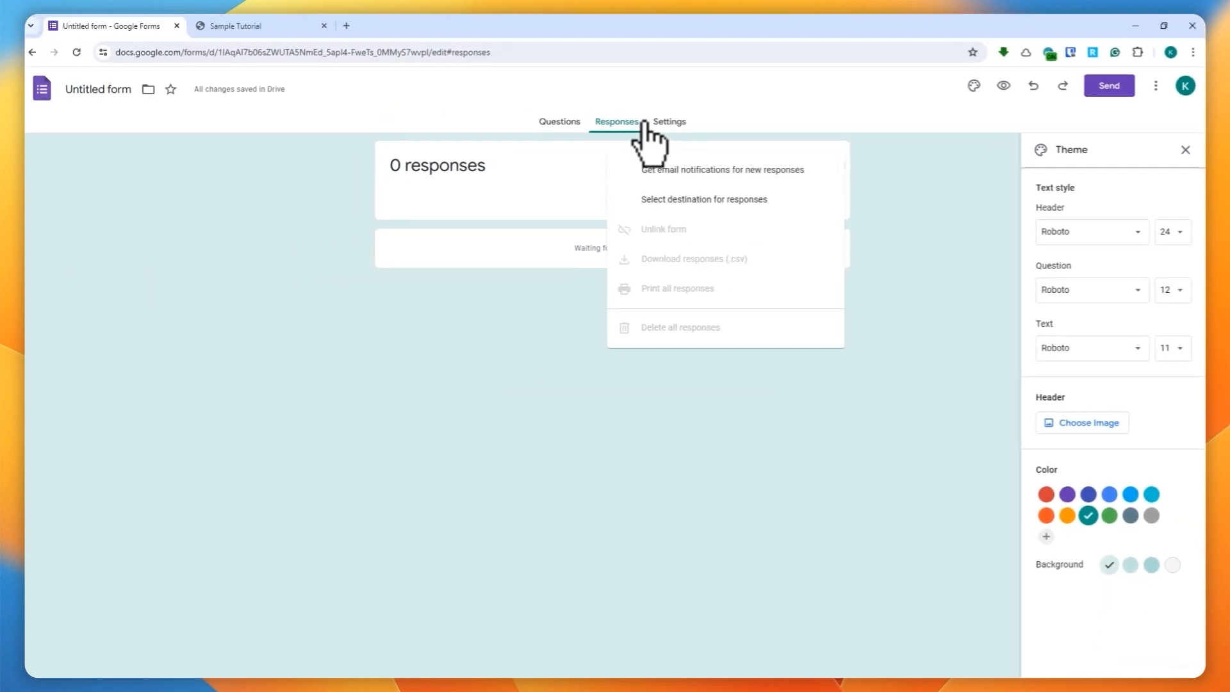
Step: Turn on the quiz option in the form settings and expand the settings for responses
left_click(475, 114)
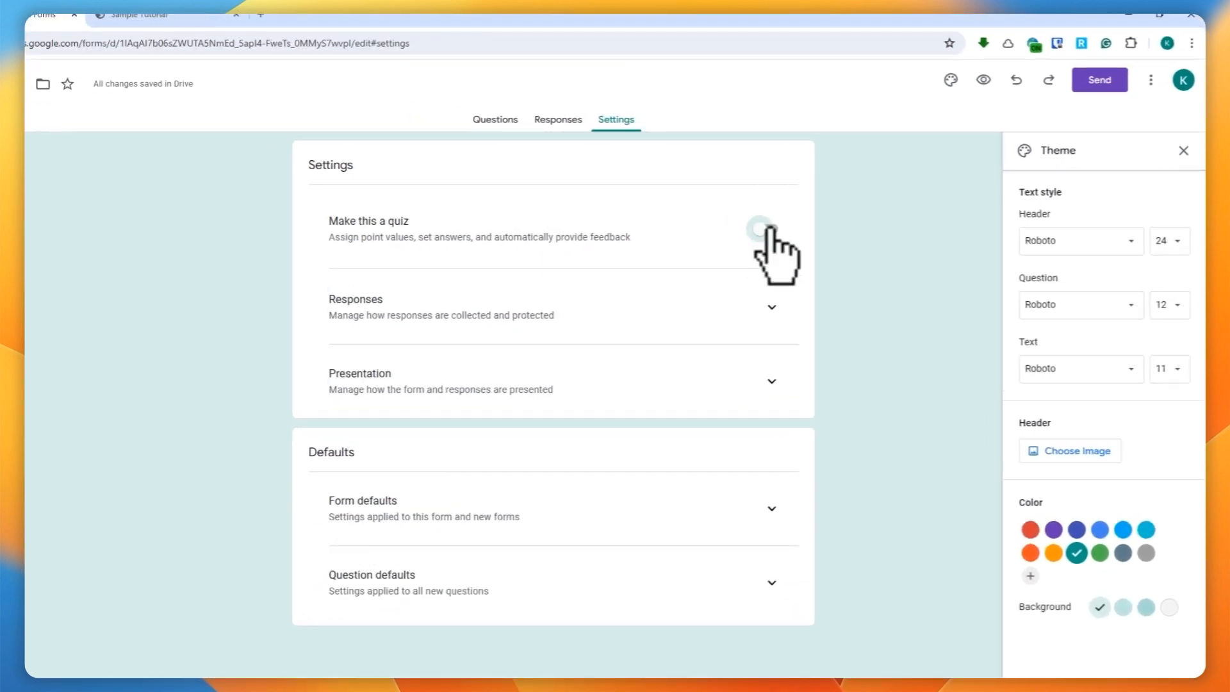
left_click(661, 249)
left_click(661, 249)
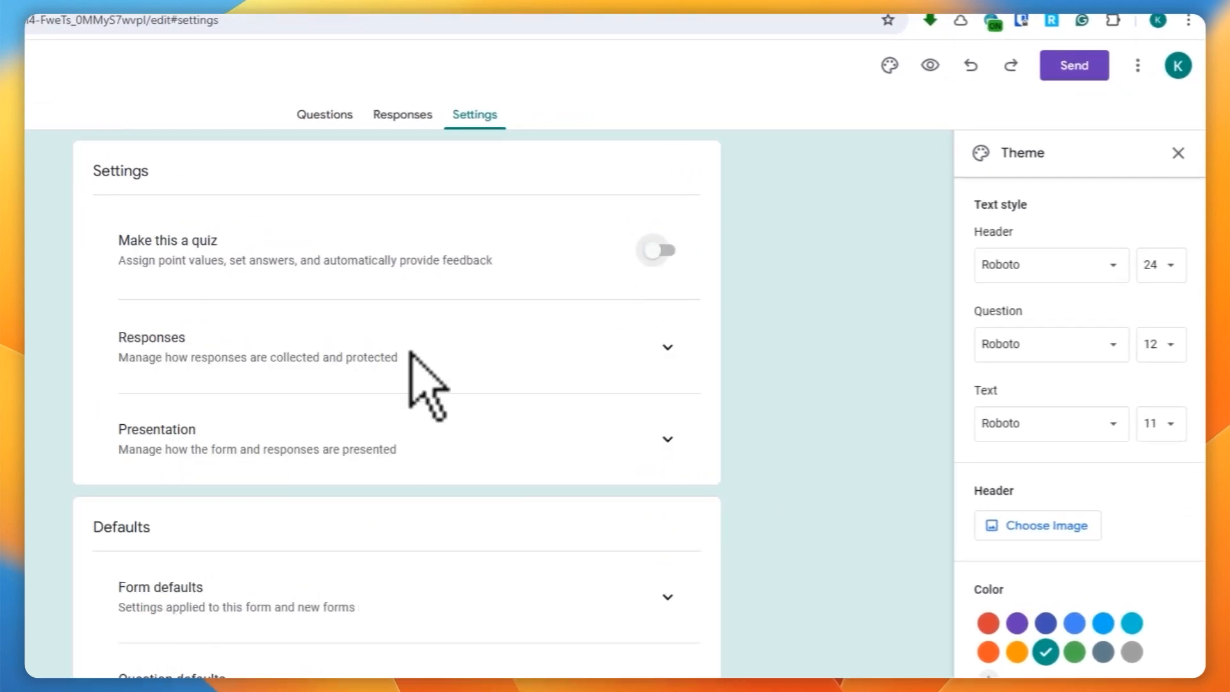
left_click(670, 349)
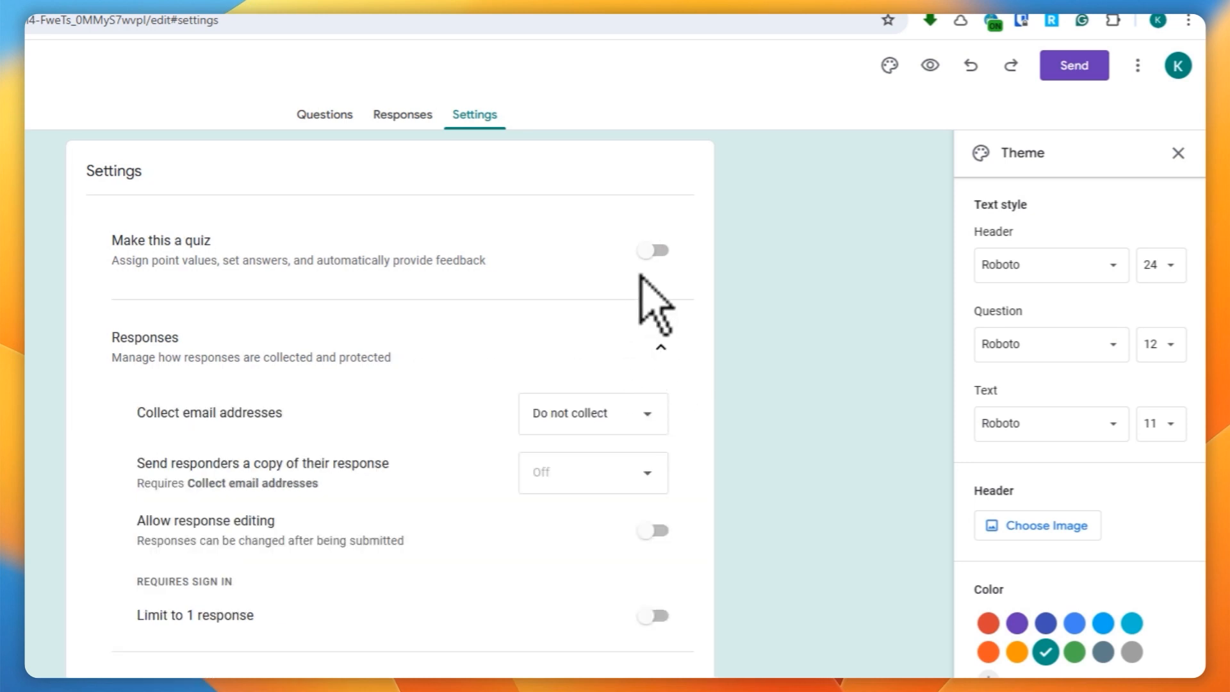
left_click(653, 251)
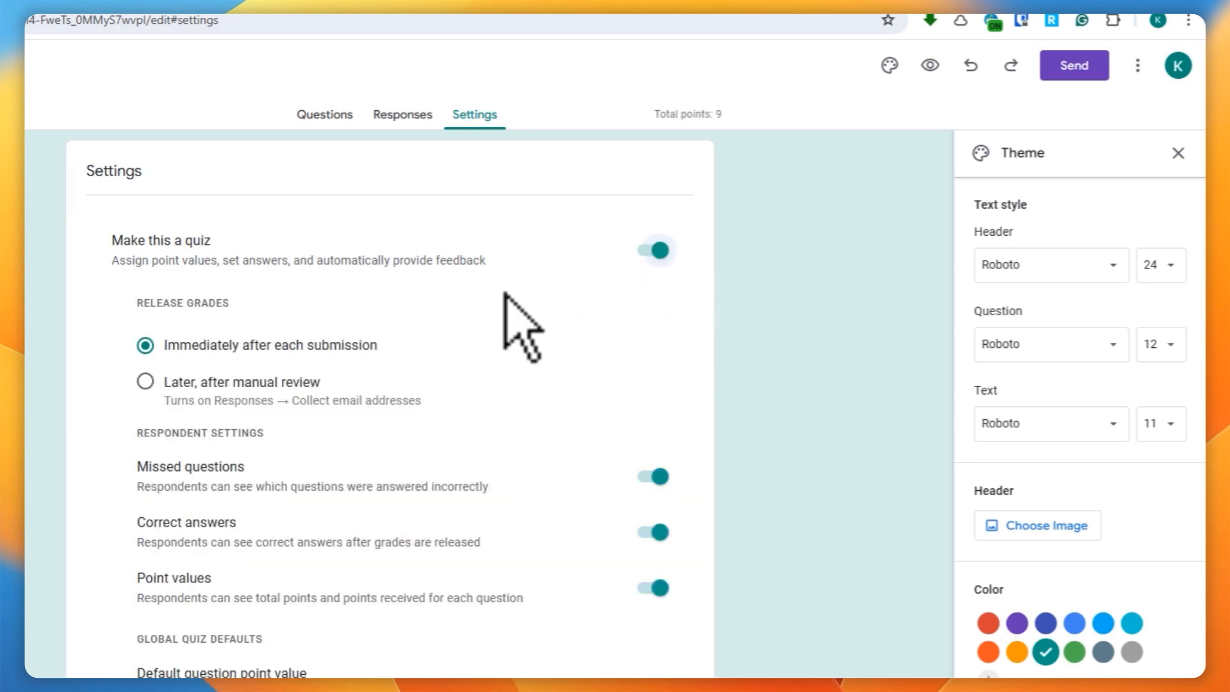
Step: Set email address collection to Responder input and allow respondents to edit their responses
scroll(487, 320, "down", 6)
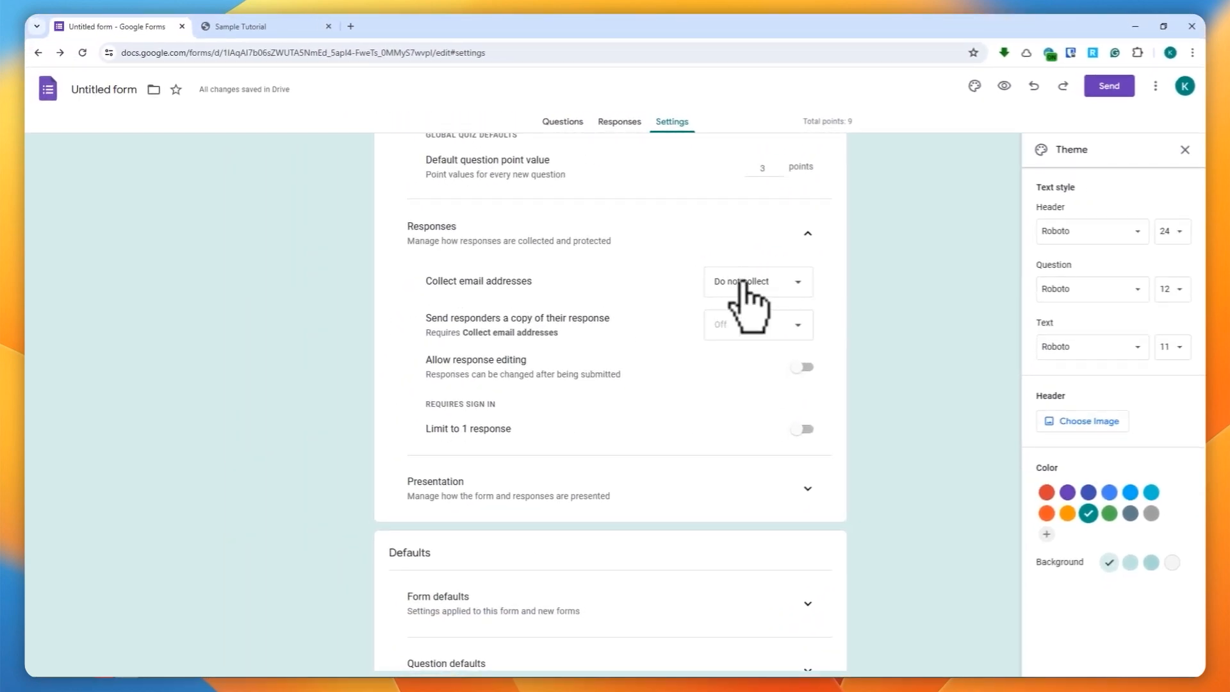
left_click(754, 282)
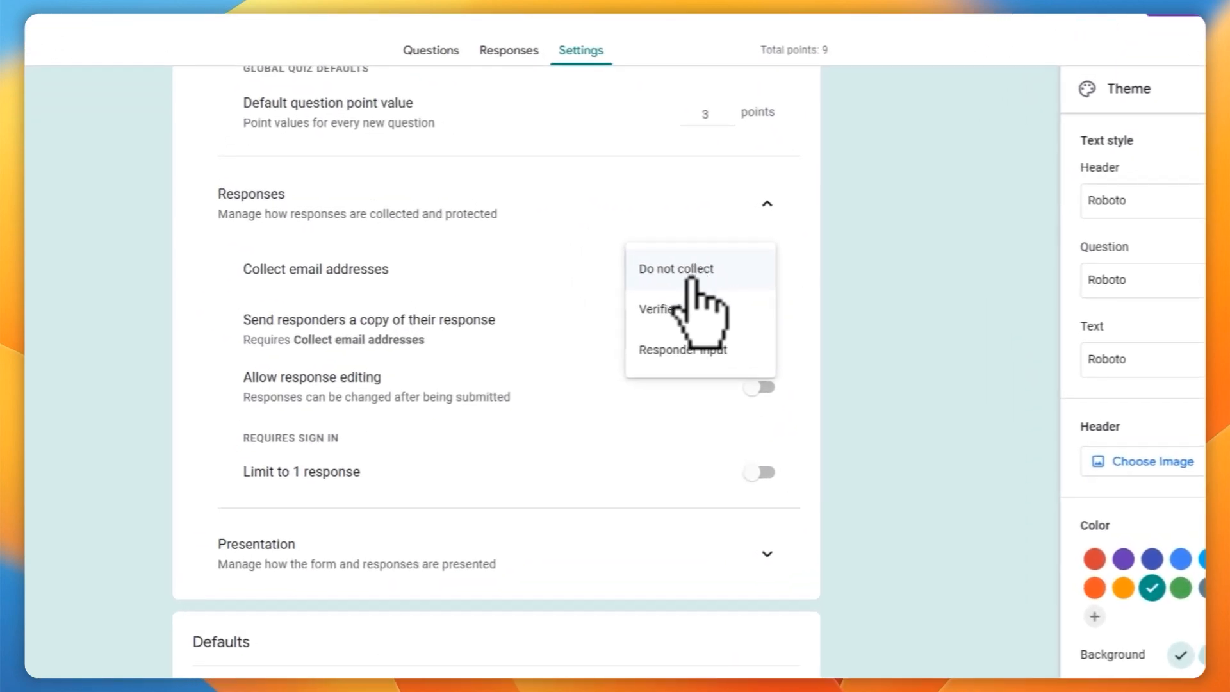
left_click(742, 351)
left_click(717, 276)
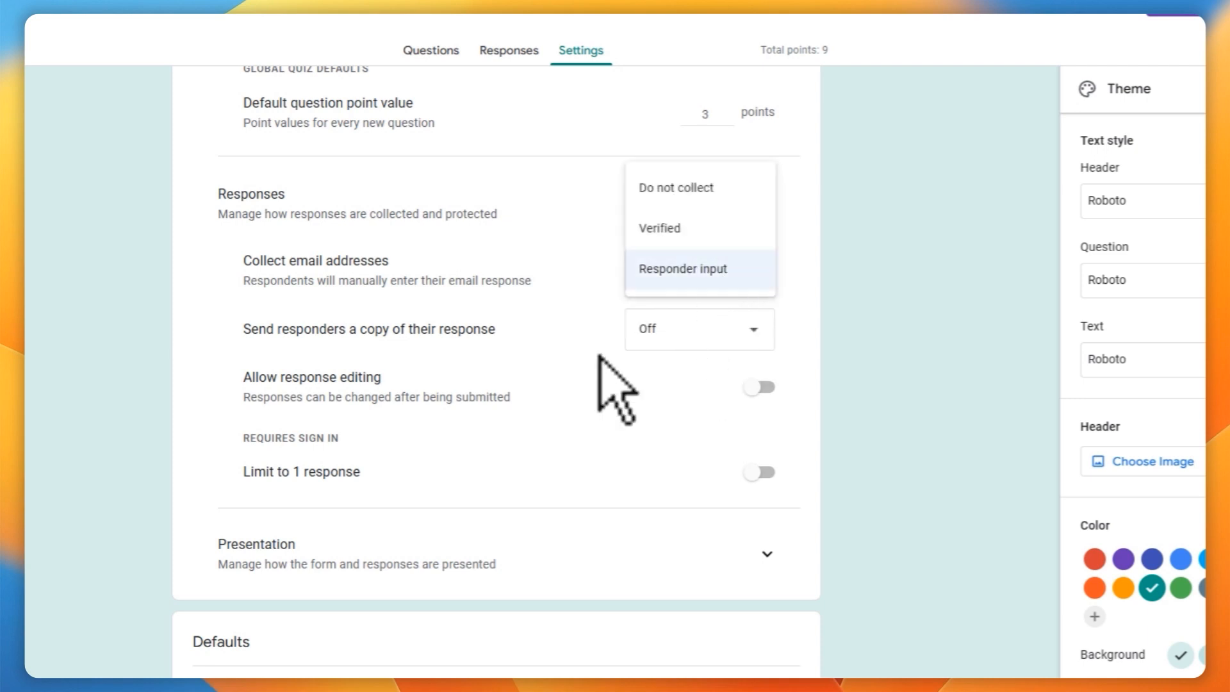
left_click(911, 320)
left_click_drag(243, 378, 435, 381)
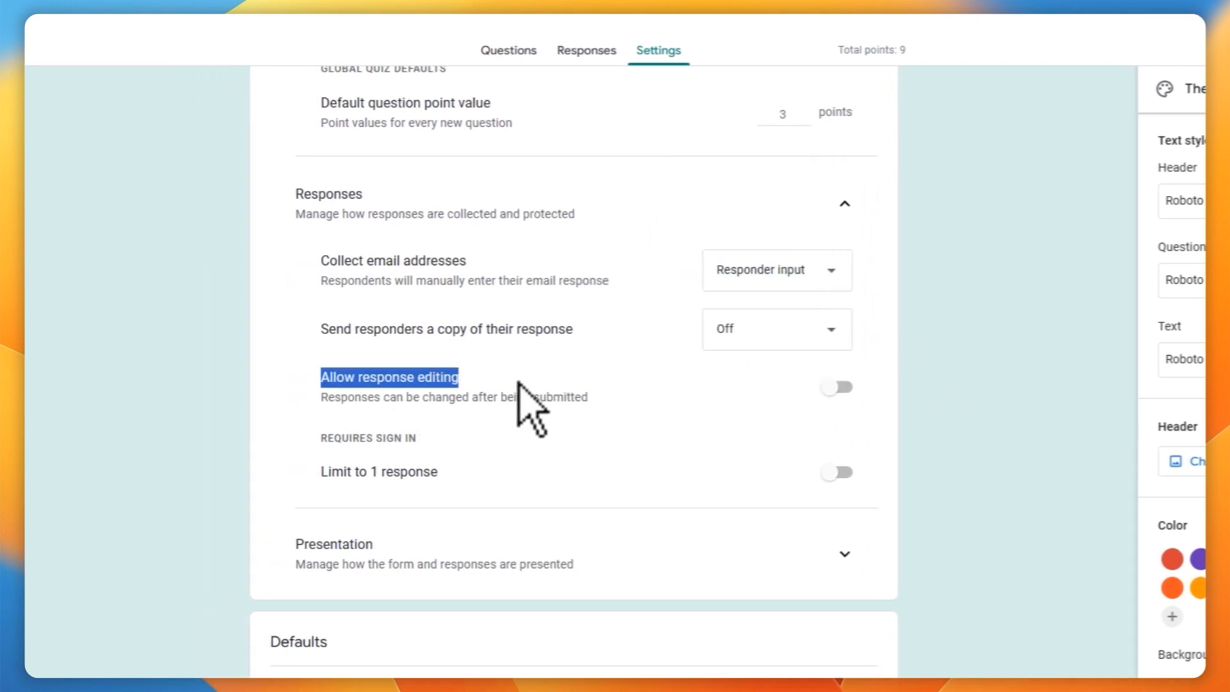
left_click(833, 386)
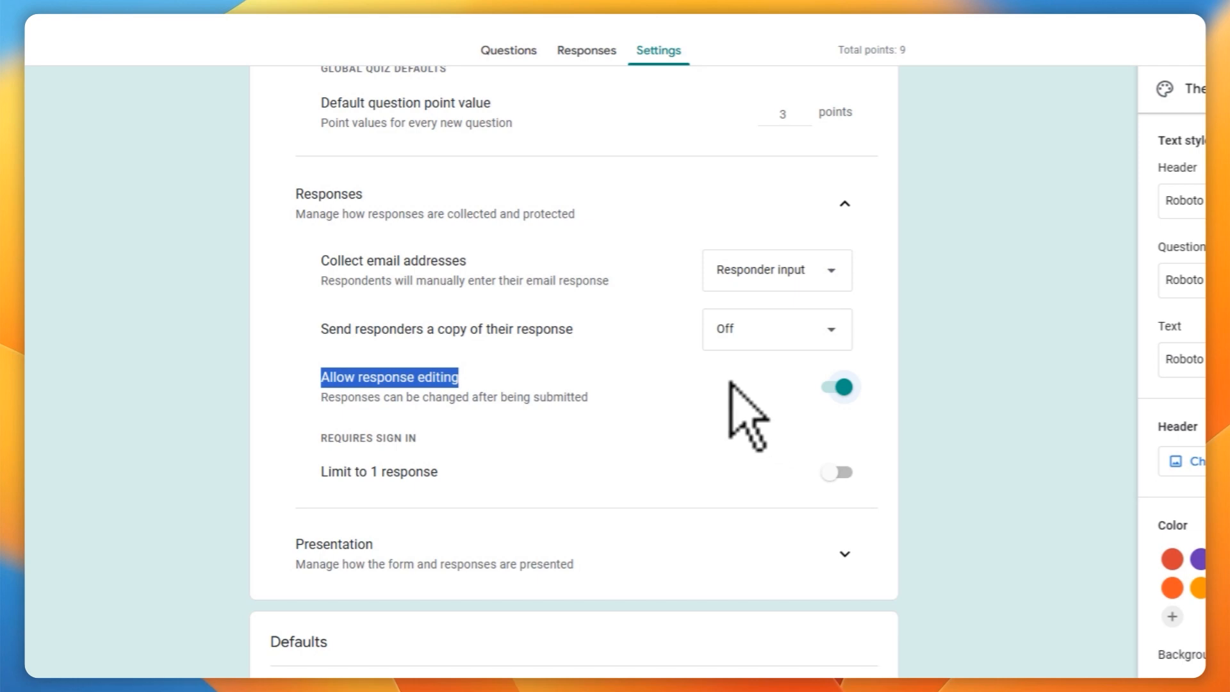
Step: Turn on the progress bar and shuffled question order in the form's presentation settings
scroll(730, 383, "down", 2)
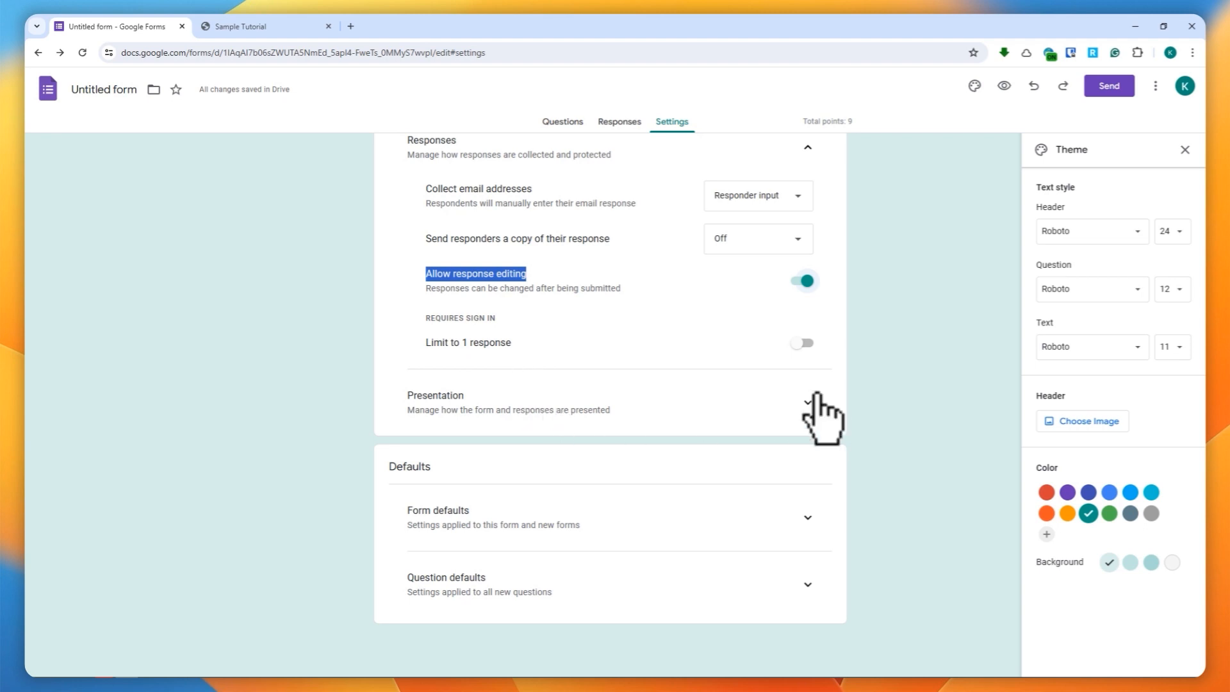
left_click(808, 402)
scroll(559, 407, "down", 2)
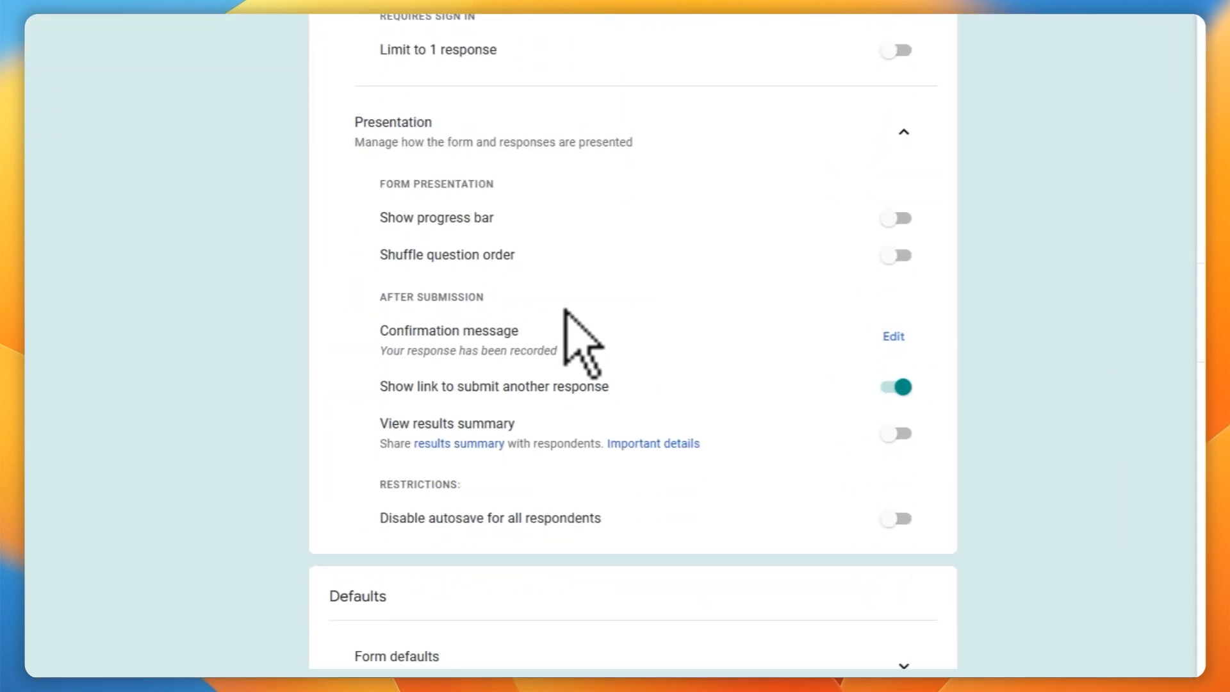
left_click(897, 219)
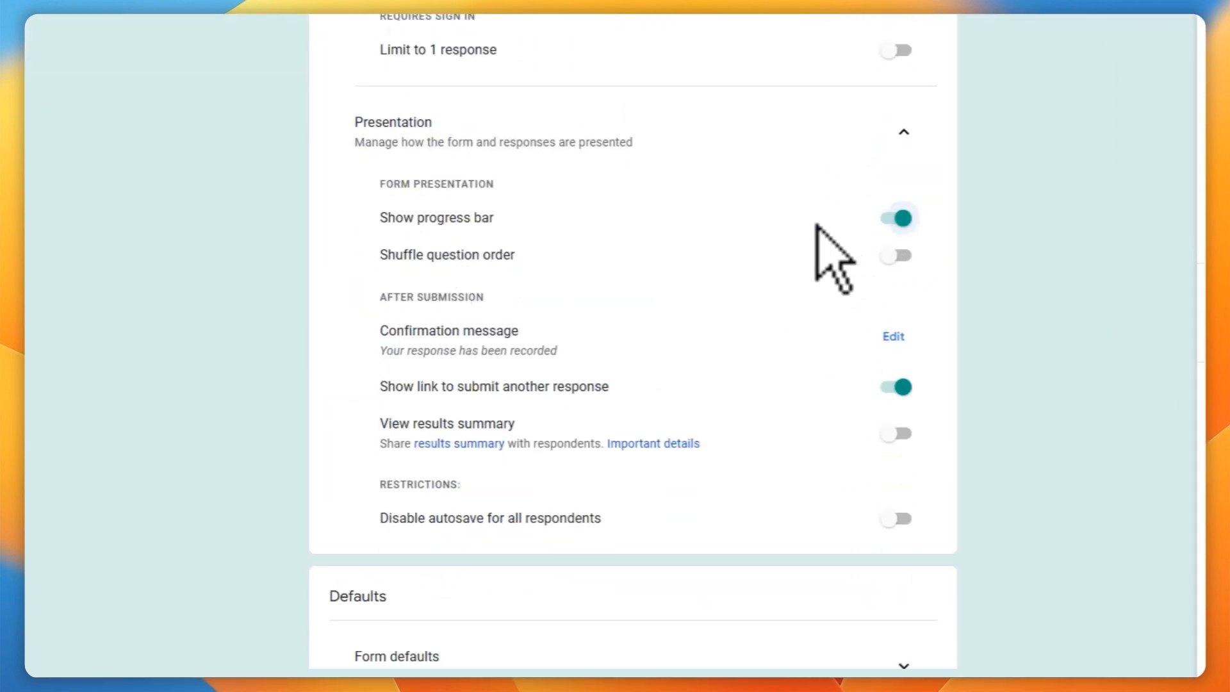
left_click(897, 255)
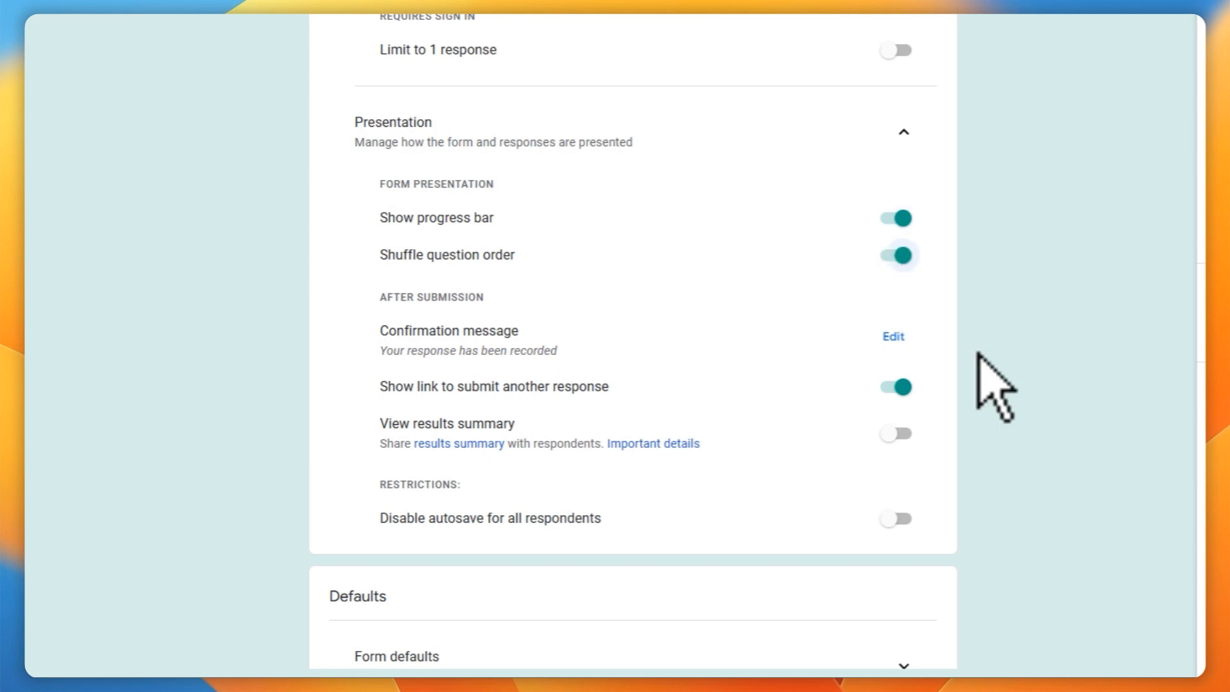
Step: Expand and examine the form defaults and question defaults in the form settings
scroll(979, 353, "down", 3)
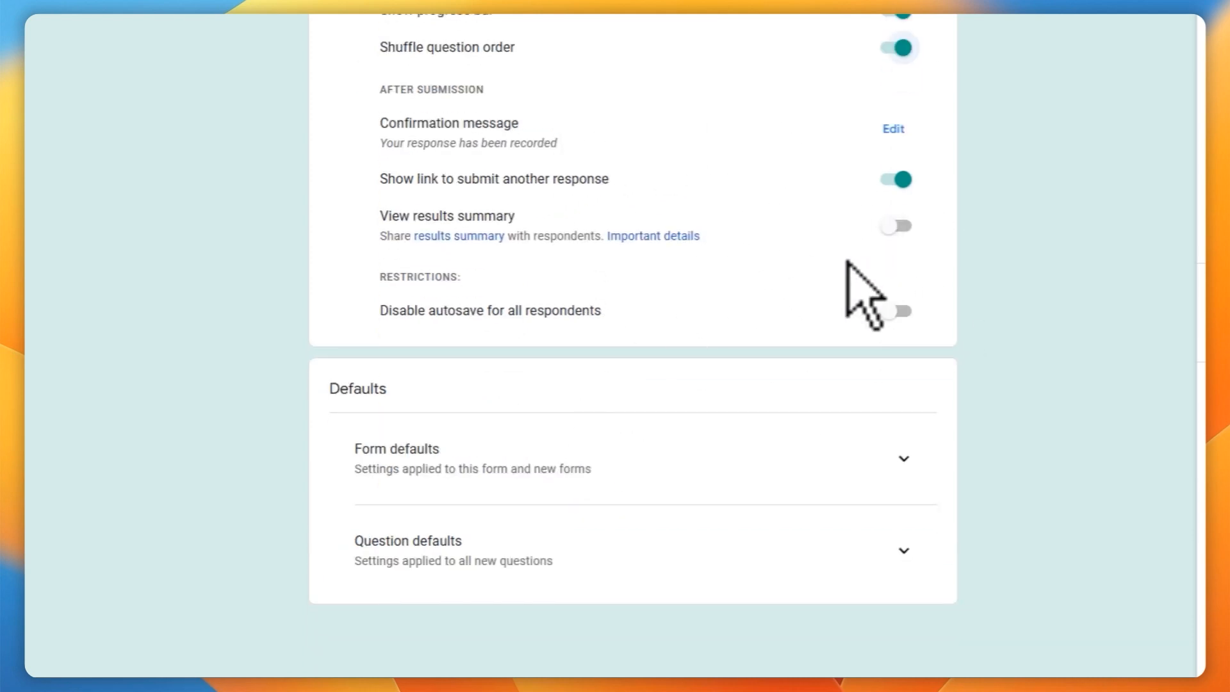
left_click(899, 458)
scroll(800, 455, "down", 2)
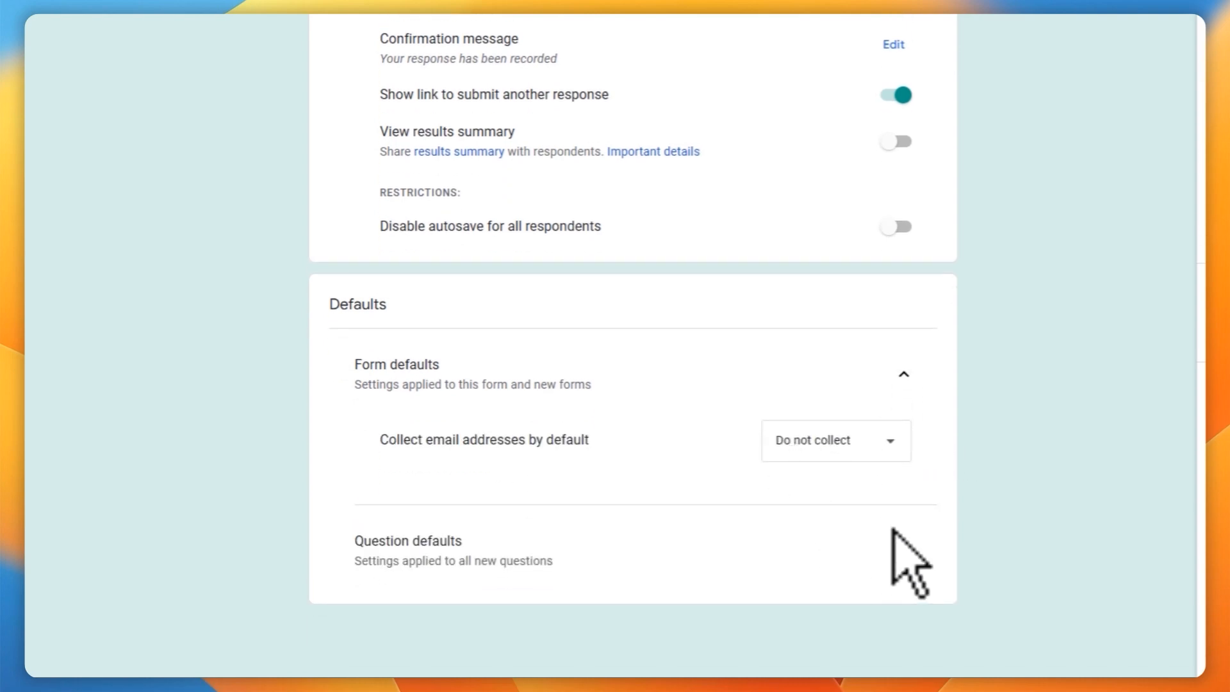
left_click(906, 549)
scroll(778, 449, "down", 1)
scroll(754, 428, "up", 5)
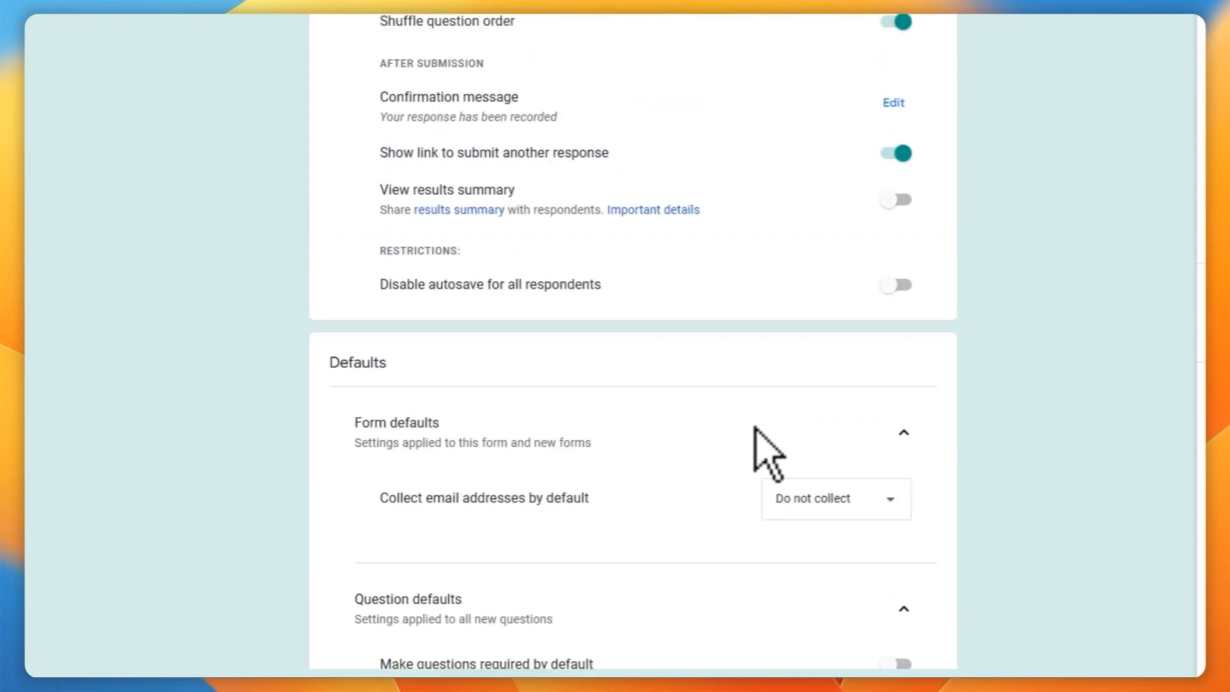